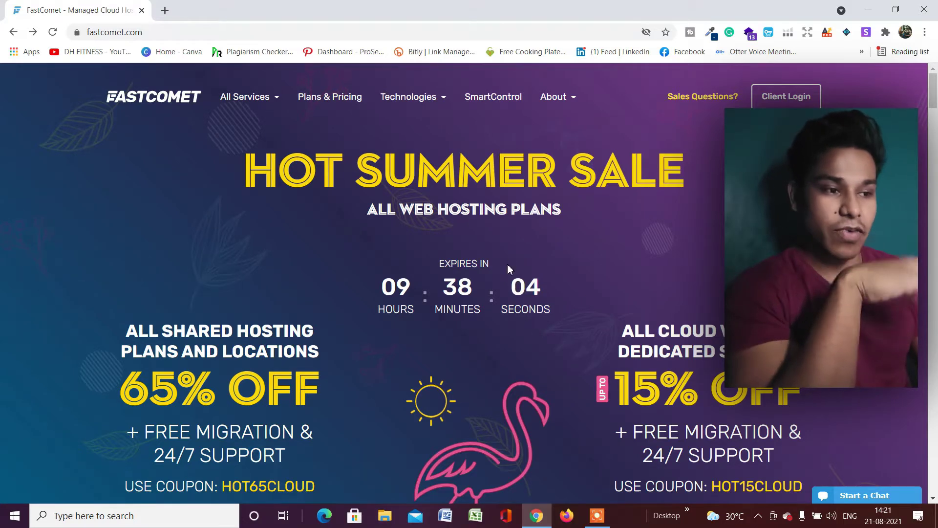
Scroll down past the 65% OFF and 15% OFF offers to the FastCloud feature cards
scroll(508, 260, "down", 3)
scroll(509, 259, "up", 3)
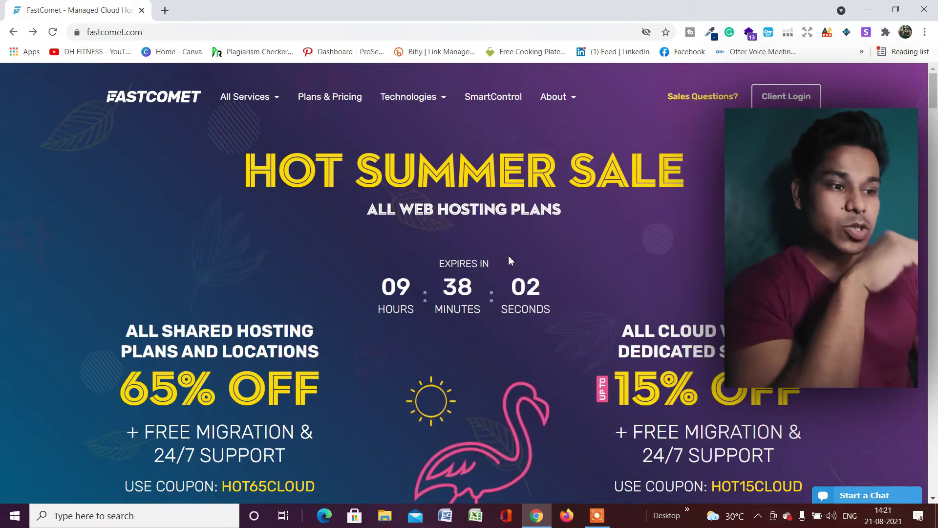
scroll(509, 256, "down", 3)
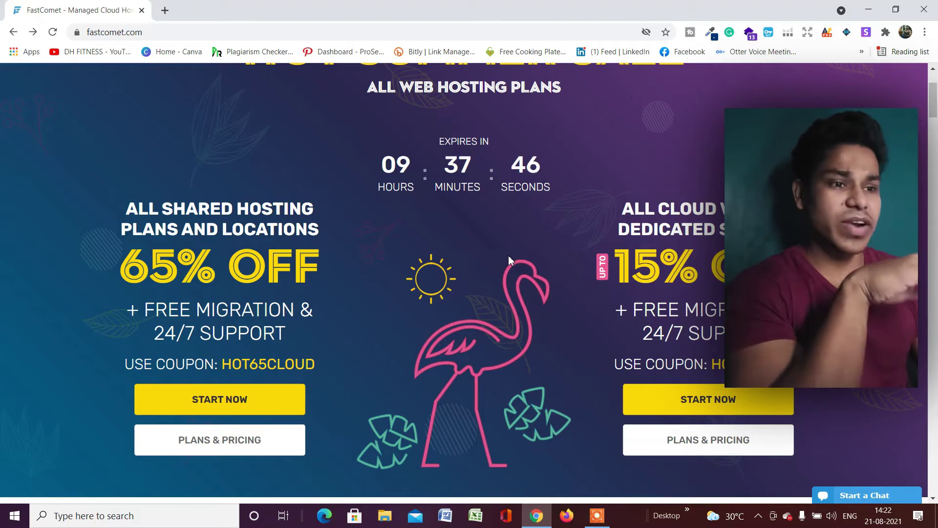
scroll(509, 259, "down", 1)
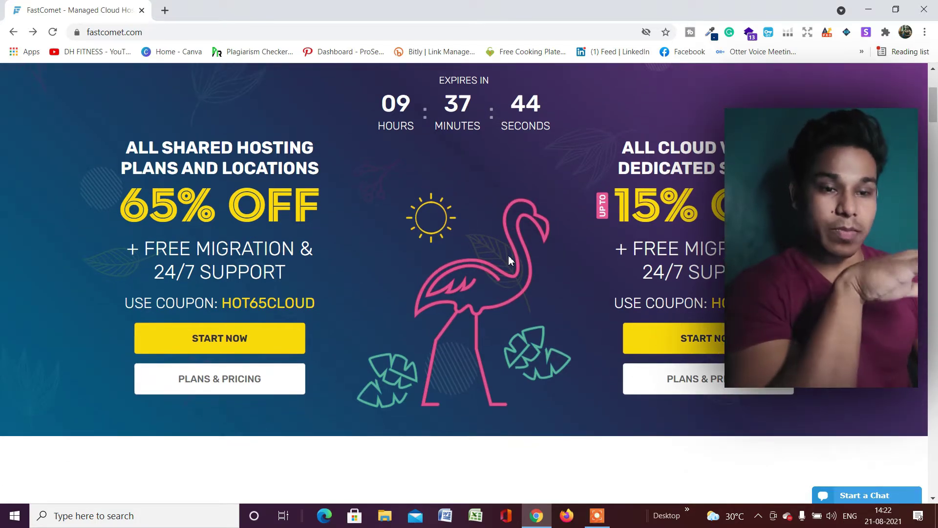
scroll(509, 260, "down", 7)
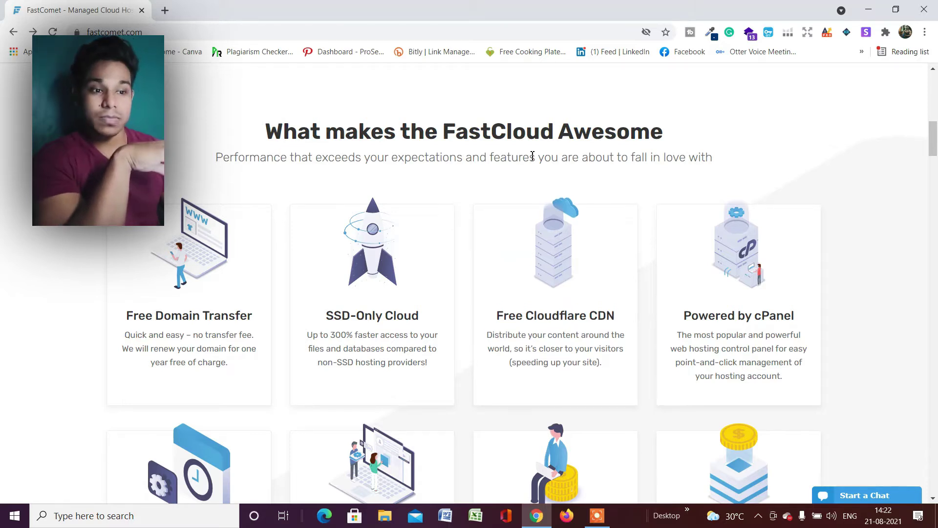
Scroll through the backup, 24/7 support, migration and money-back cards to the 4.7 Trustpilot rating
scroll(533, 155, "down", 1)
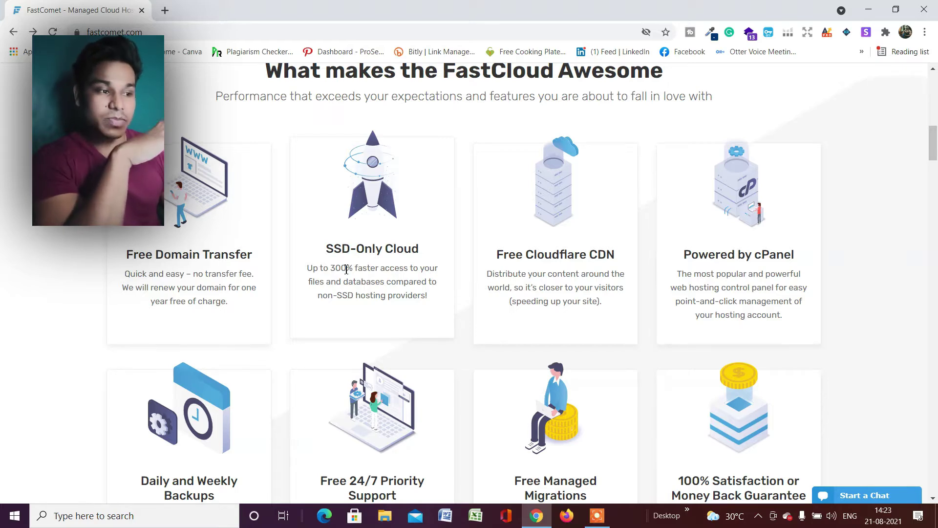
scroll(517, 280, "down", 1)
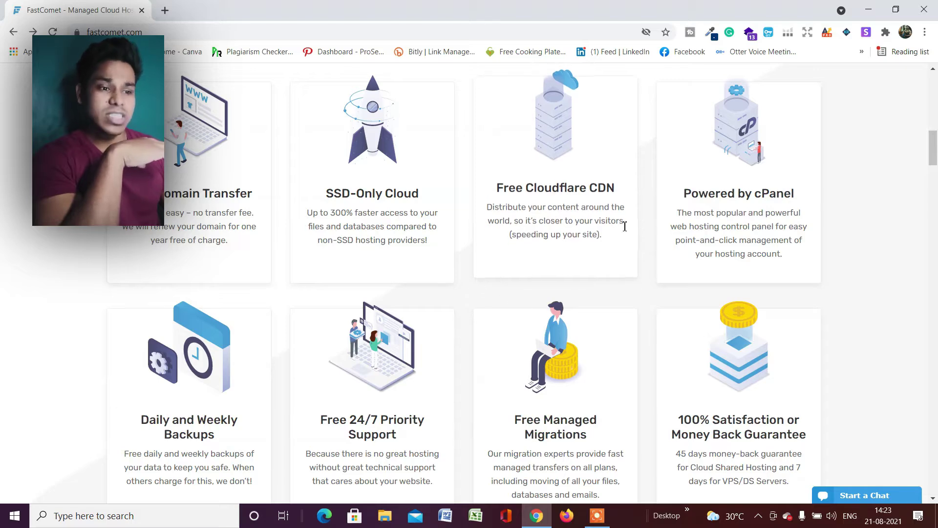
scroll(320, 376, "down", 2)
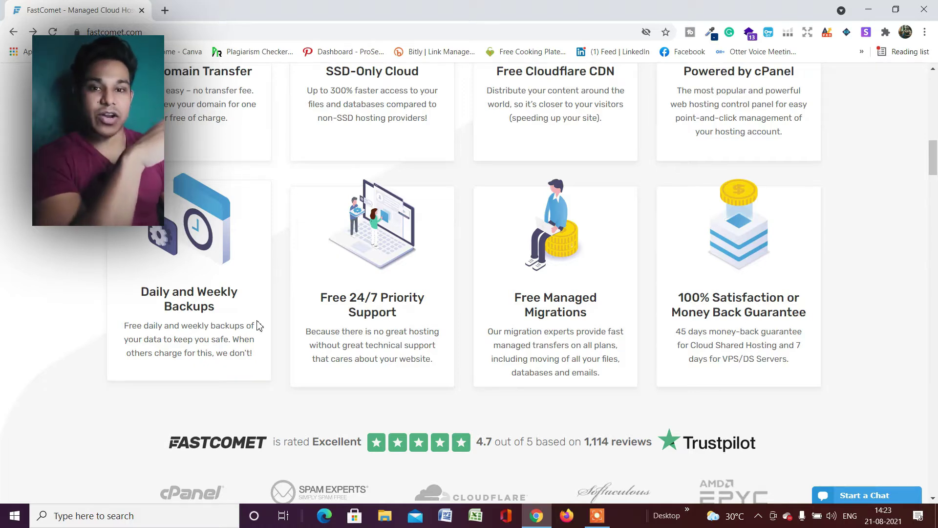
scroll(298, 322, "down", 1)
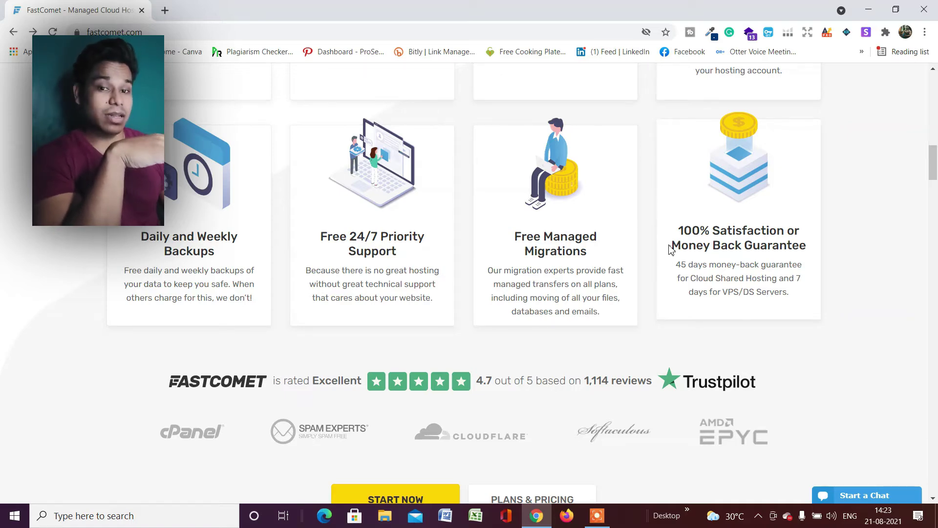
scroll(673, 251, "down", 4)
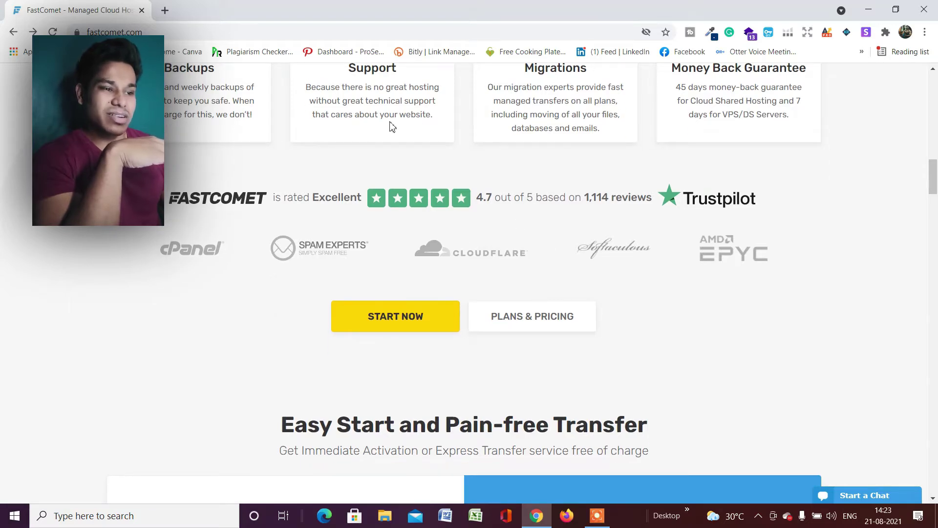
Scroll past Start a New Website and Express Transfer to the datacenter map with Mumbai closest
scroll(489, 238, "down", 4)
scroll(520, 189, "down", 4)
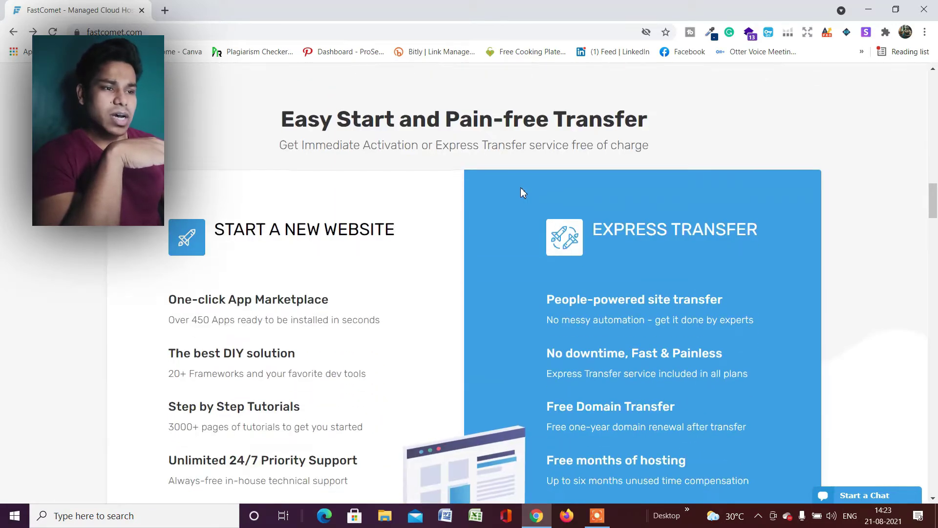
scroll(521, 189, "up", 3)
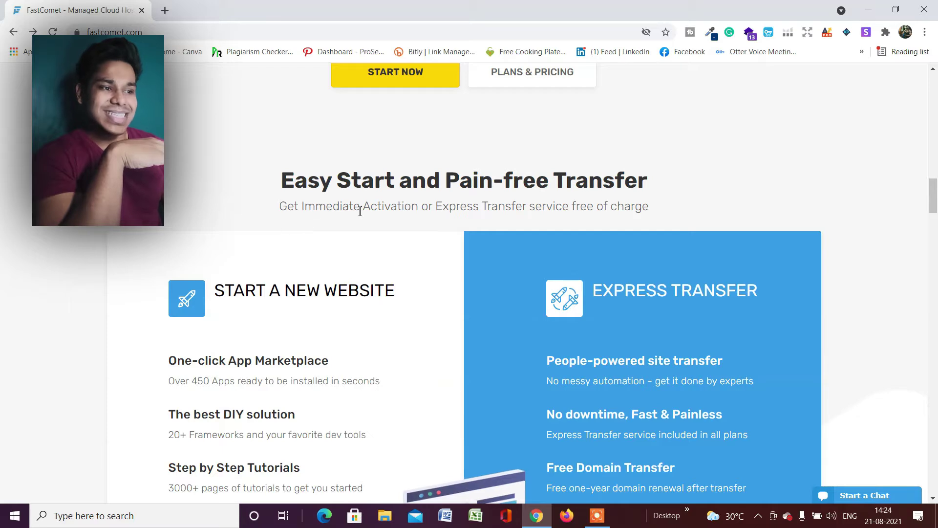
scroll(457, 210, "down", 12)
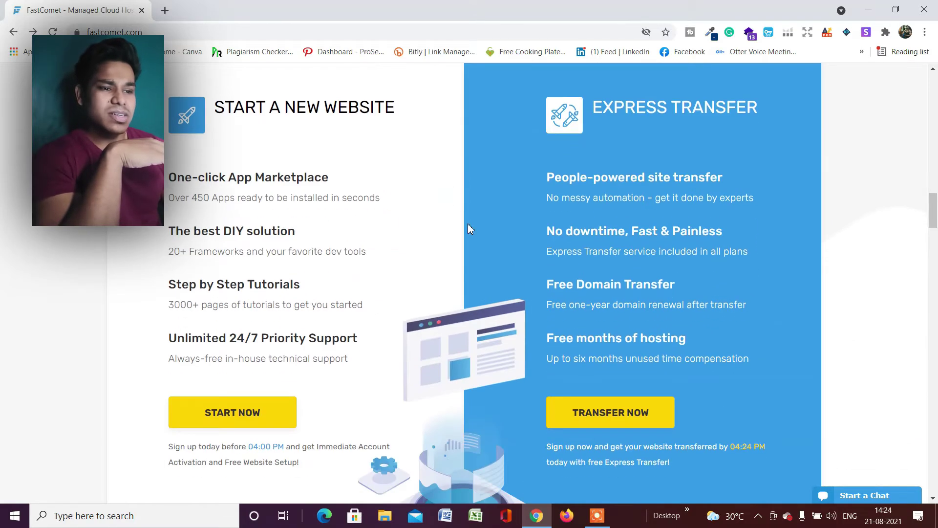
scroll(470, 283, "down", 6)
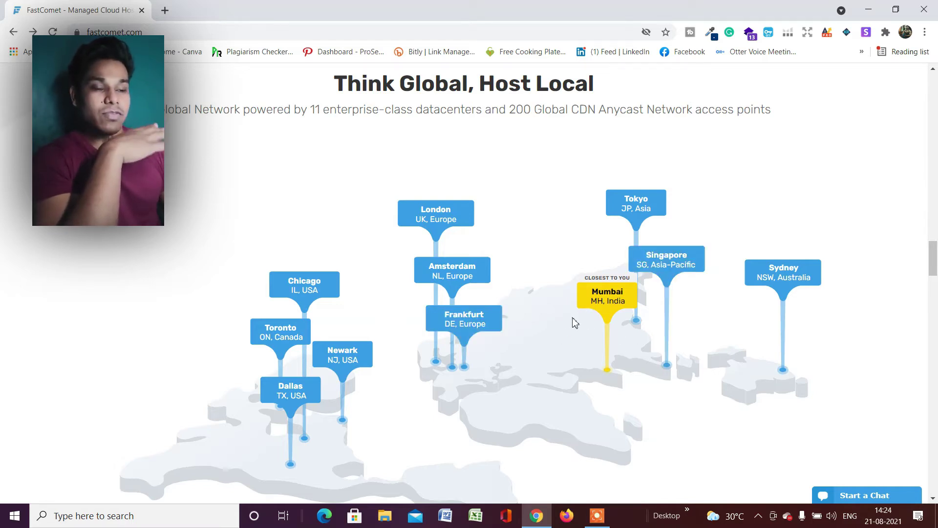
Scroll through the Mumbai card, testimonials and HostAdvice chart to the head-to-head comparison table
scroll(594, 313, "up", 2)
scroll(538, 274, "down", 2)
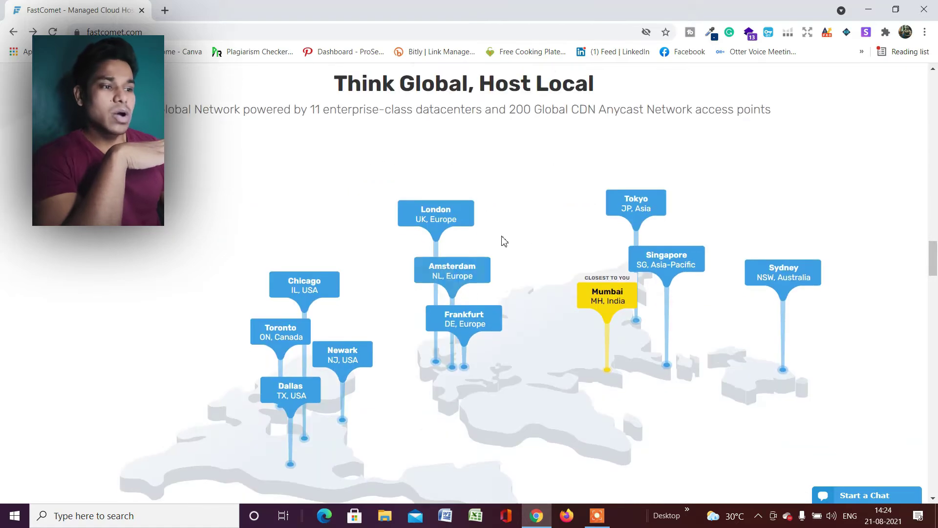
scroll(551, 319, "down", 2)
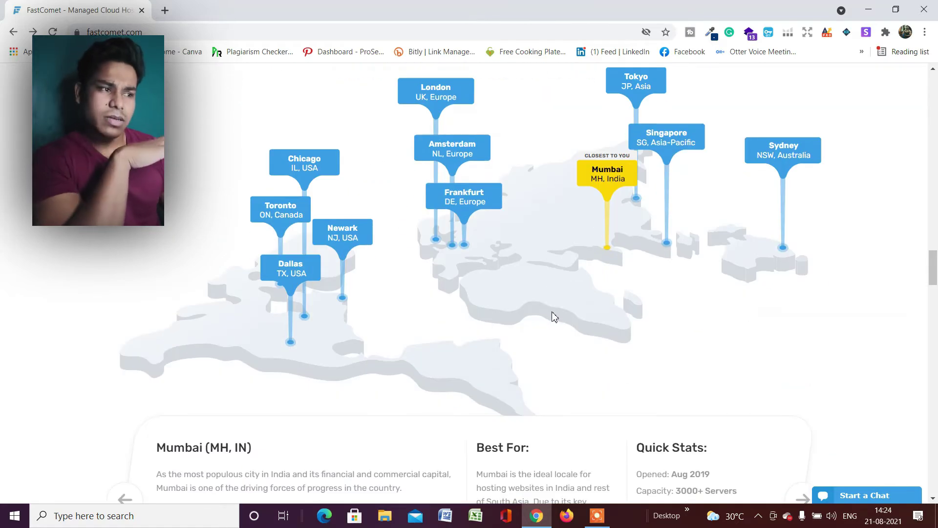
scroll(558, 314, "down", 1)
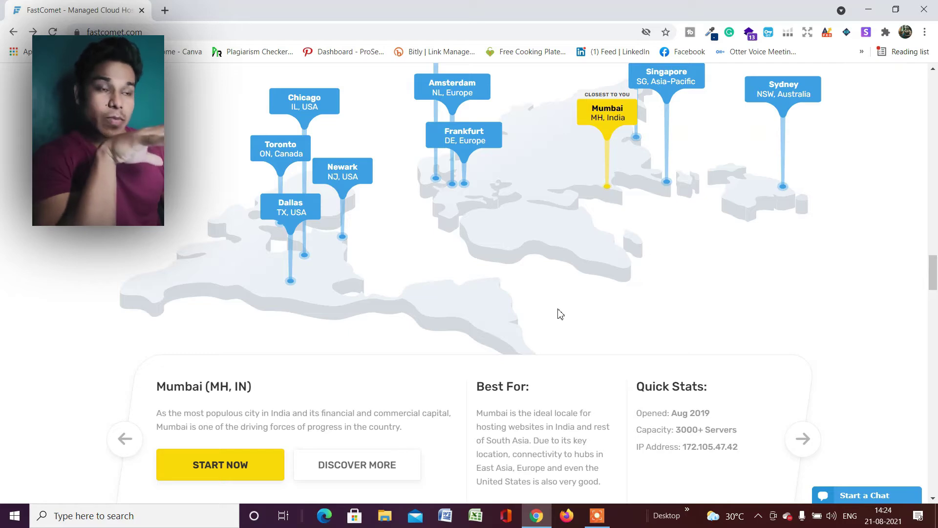
scroll(561, 314, "down", 3)
scroll(537, 264, "down", 1)
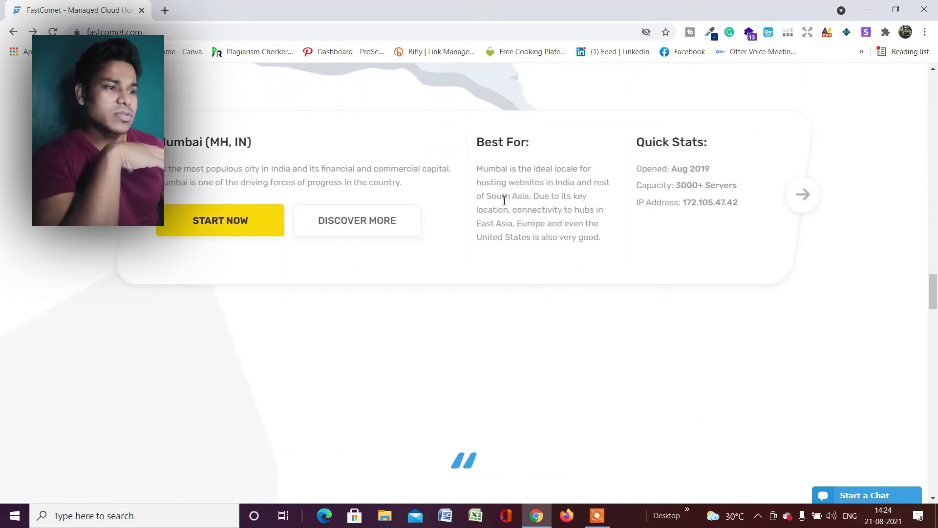
scroll(636, 225, "down", 1)
scroll(635, 229, "down", 8)
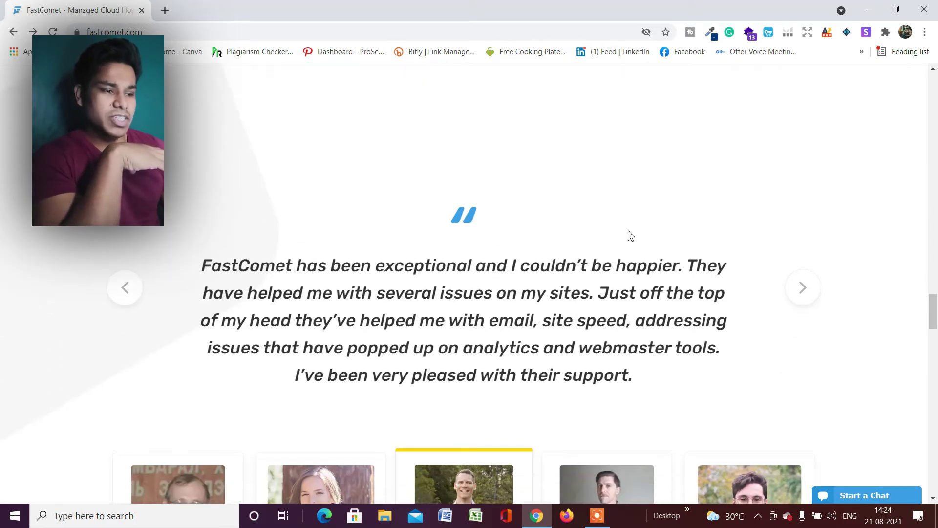
scroll(547, 170, "up", 2)
scroll(546, 170, "down", 8)
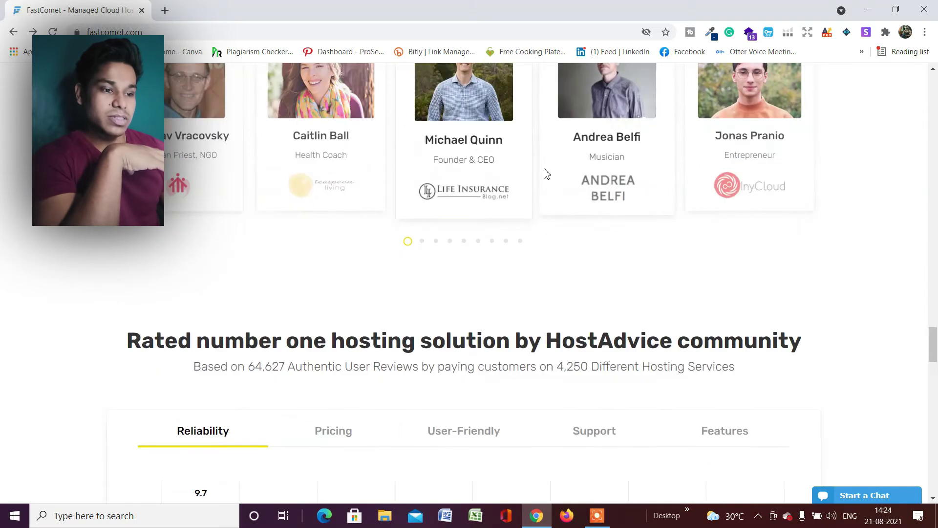
scroll(452, 308, "down", 3)
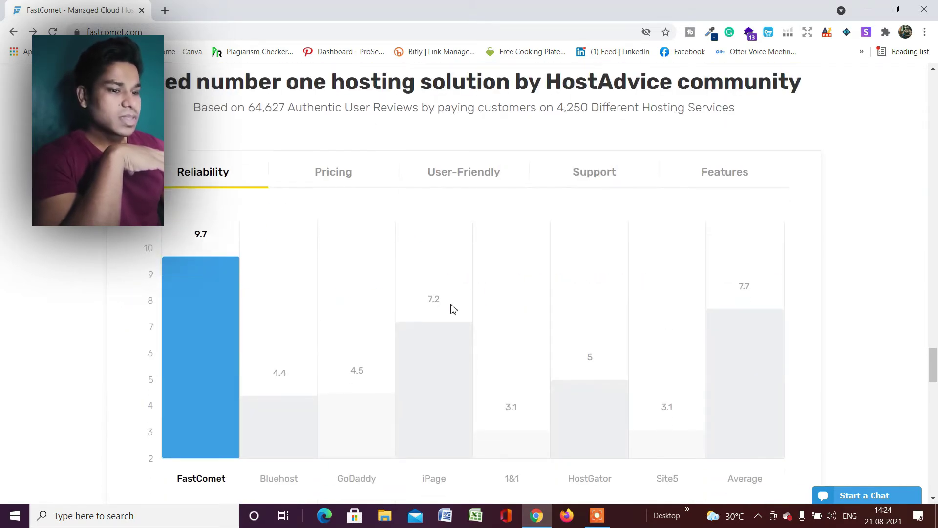
scroll(450, 305, "up", 2)
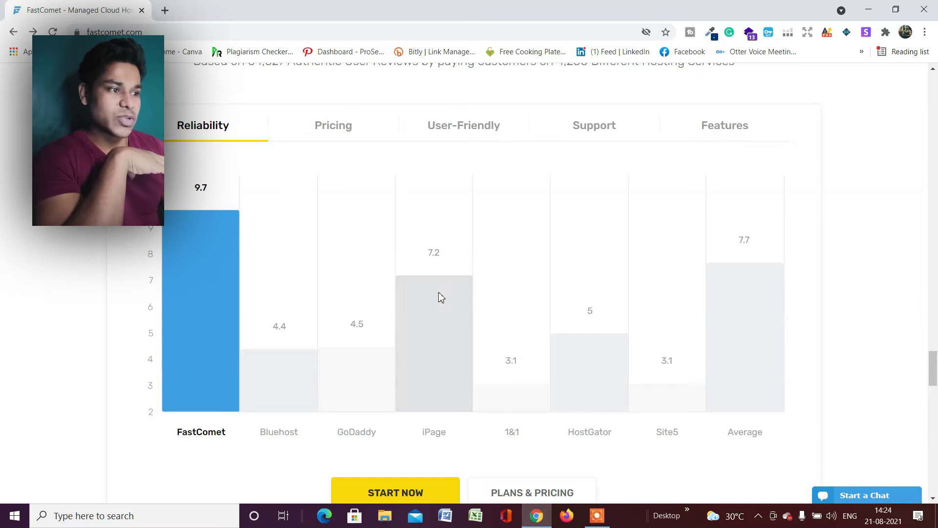
scroll(454, 309, "down", 7)
scroll(494, 279, "down", 11)
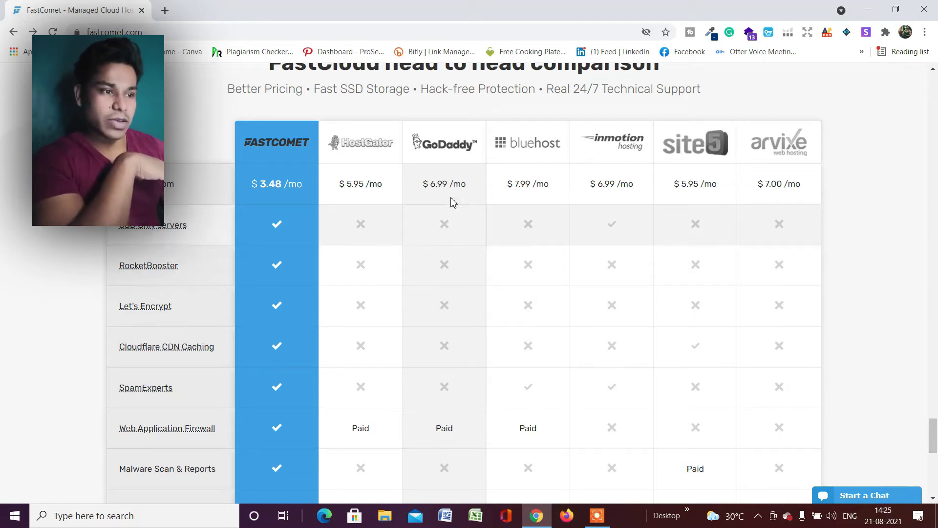
Open the FastComet vs HostGator comparison page from the first COMPARE button
mouse_move(218, 240)
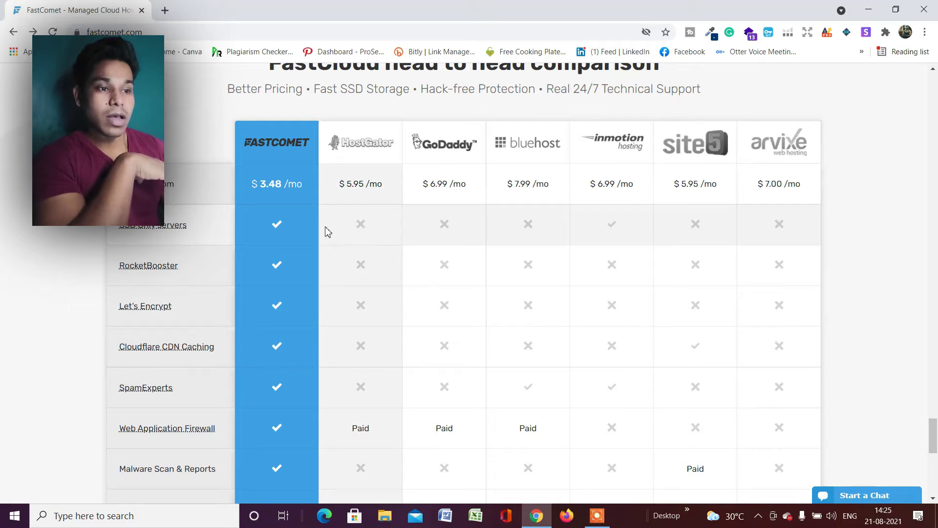
scroll(279, 225, "down", 6)
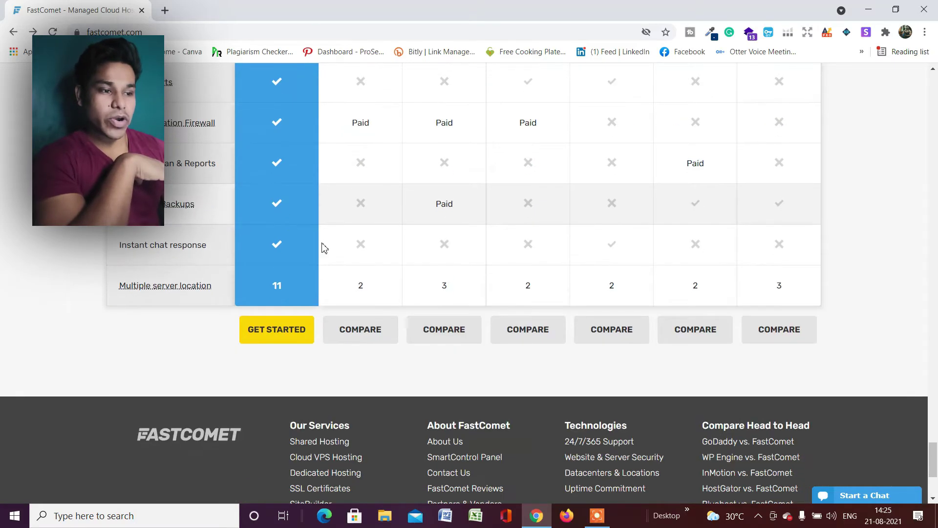
left_click(383, 332)
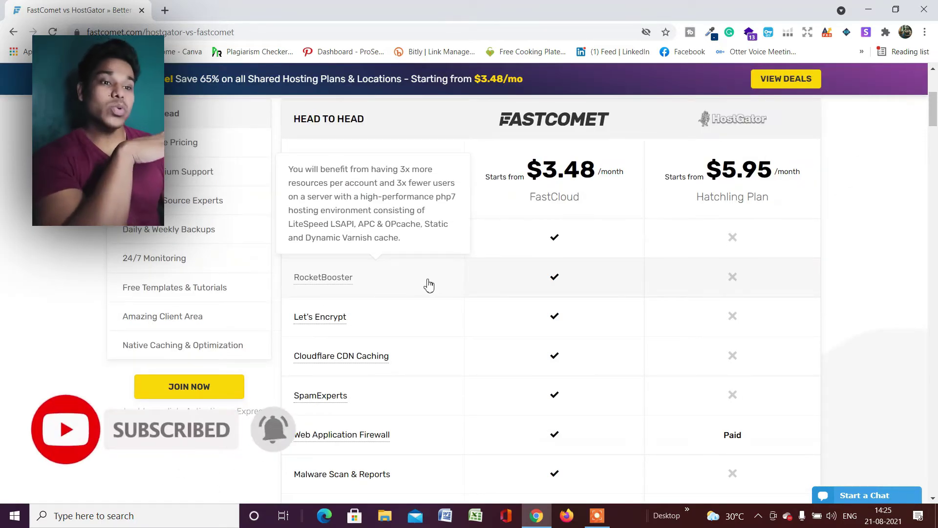
Return to the homepage via the FastComet logo and open Plans & Pricing with FastCloud at $3.48/mo
scroll(435, 278, "up", 3)
scroll(180, 318, "down", 5)
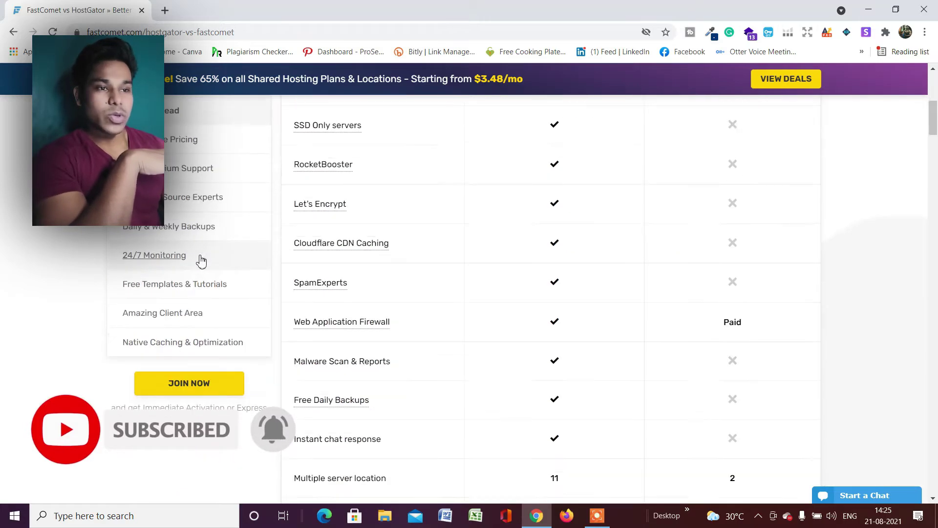
scroll(244, 264, "up", 7)
left_click(181, 137)
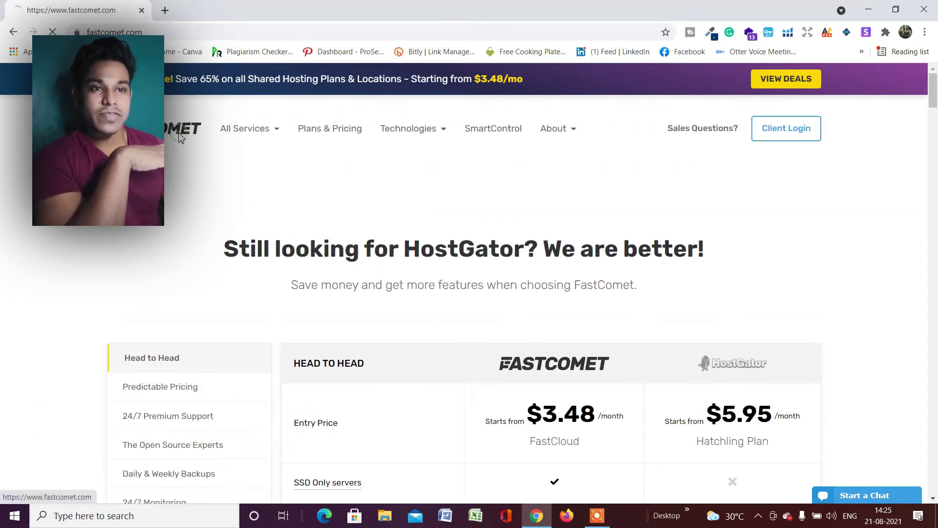
scroll(325, 225, "down", 5)
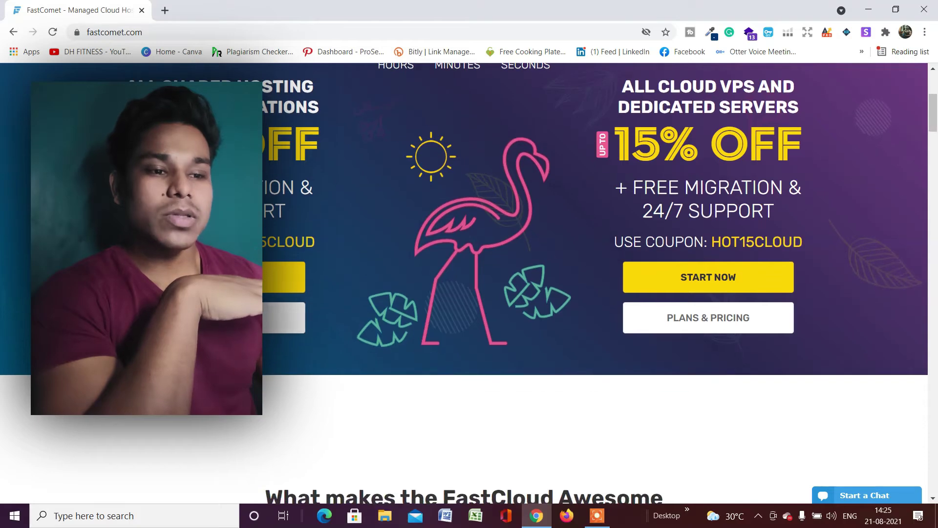
left_click(276, 315)
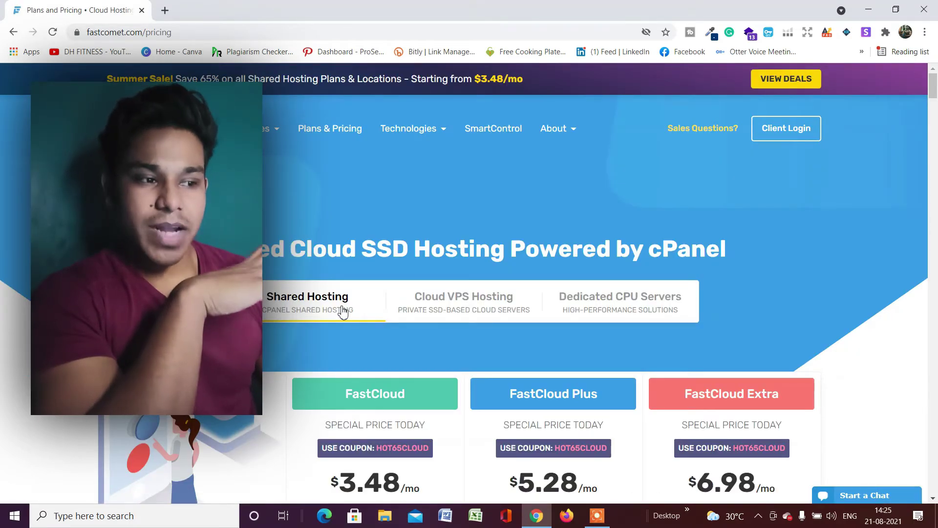
scroll(343, 311, "down", 3)
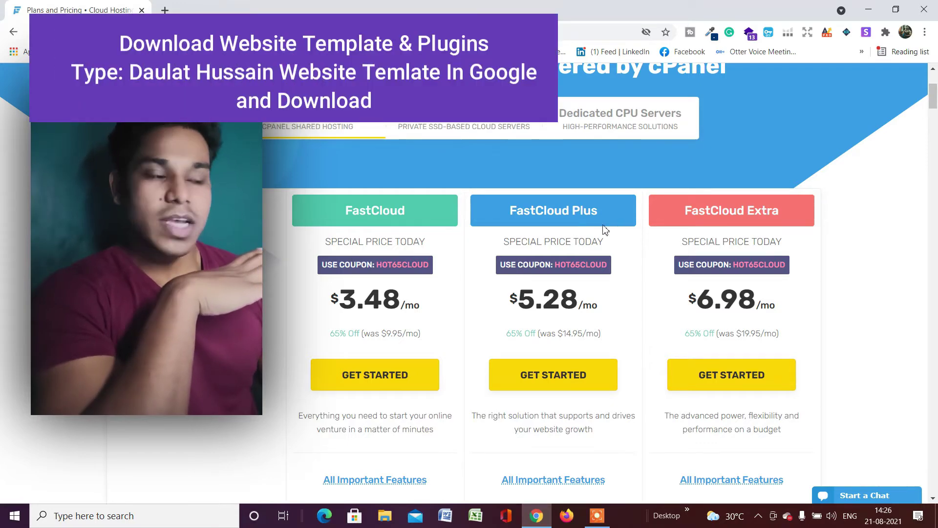
scroll(579, 238, "down", 2)
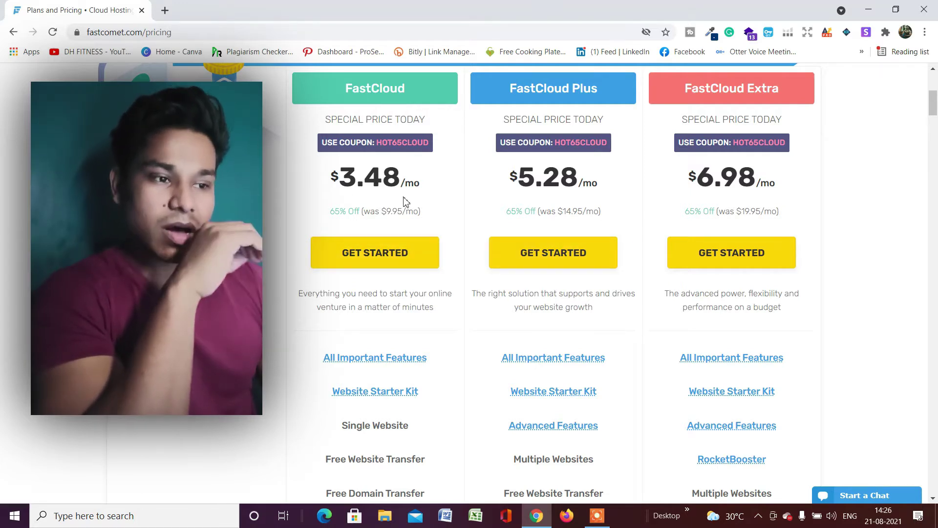
scroll(319, 222, "down", 2)
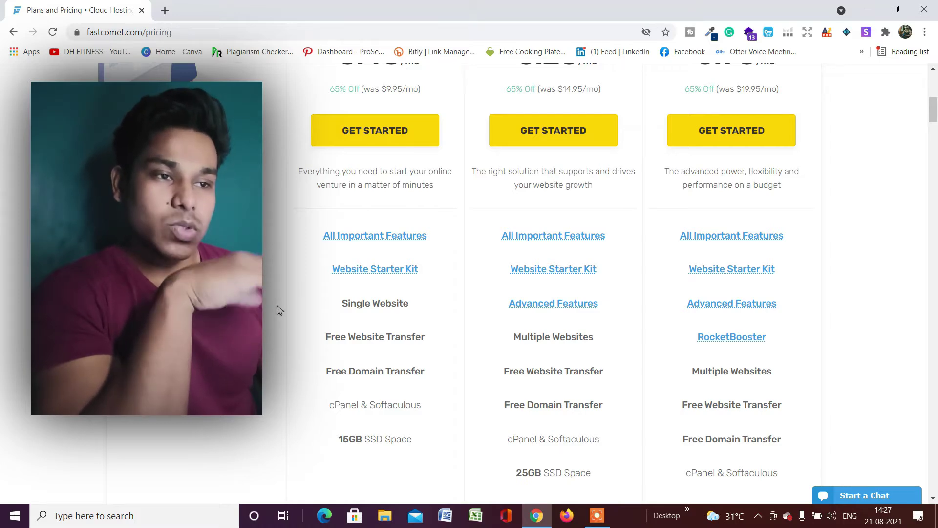
scroll(293, 278, "up", 2)
scroll(300, 255, "down", 3)
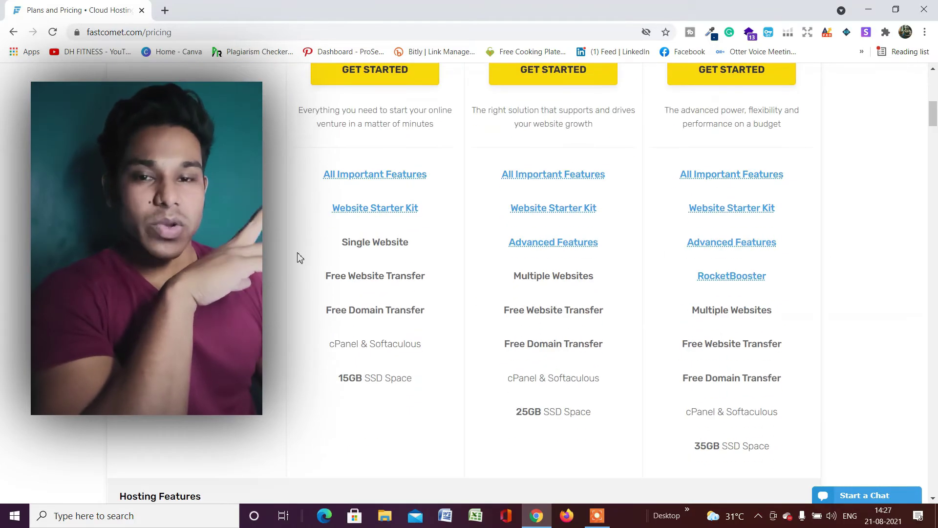
scroll(299, 254, "down", 1)
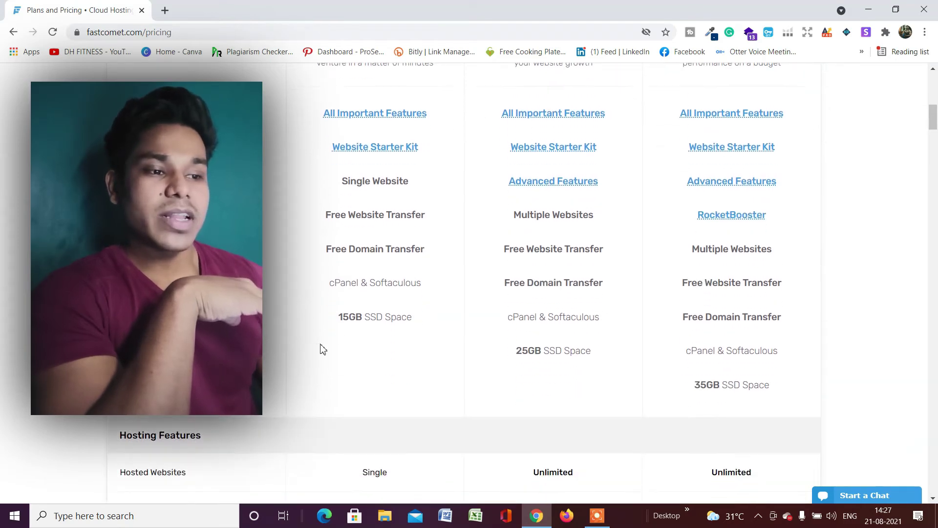
Review the hosting features table comparing ~25,000, ~50,000 and ~100,000 monthly visits
scroll(337, 335, "down", 2)
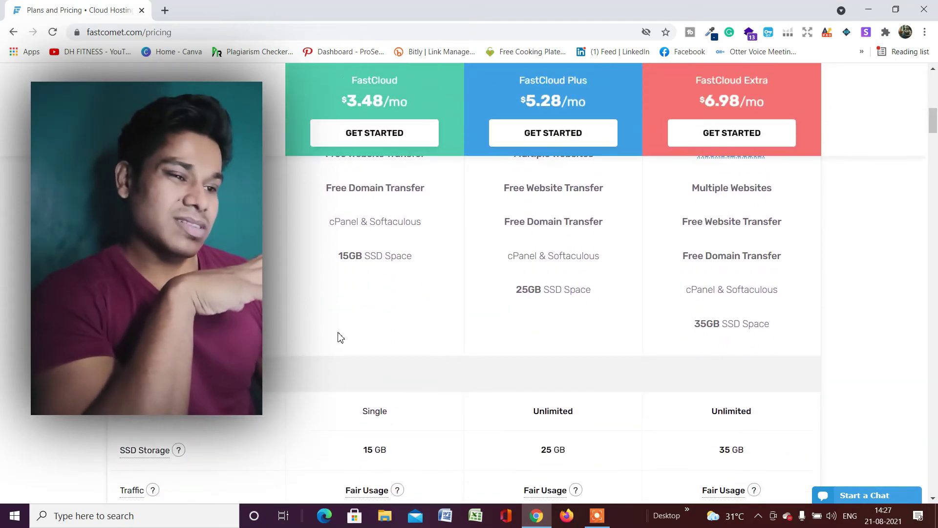
scroll(332, 332, "up", 2)
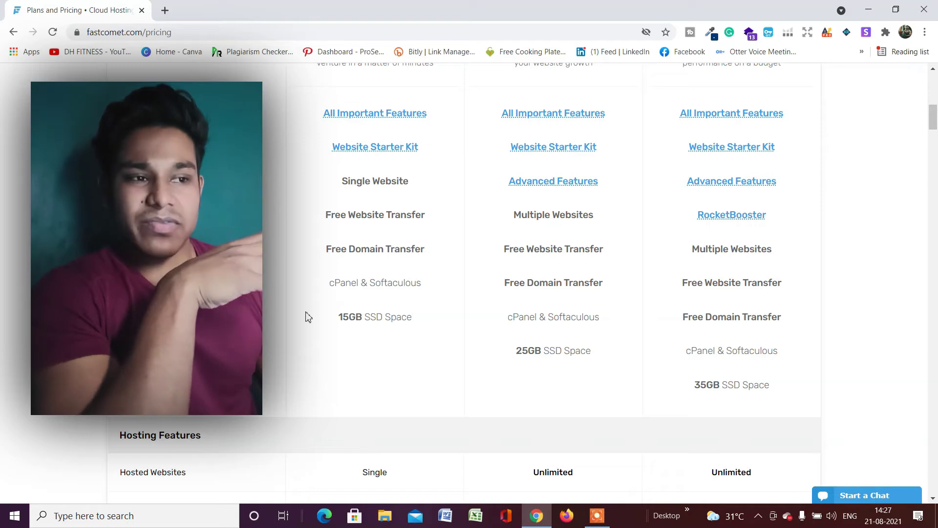
scroll(309, 318, "up", 1)
scroll(357, 279, "up", 4)
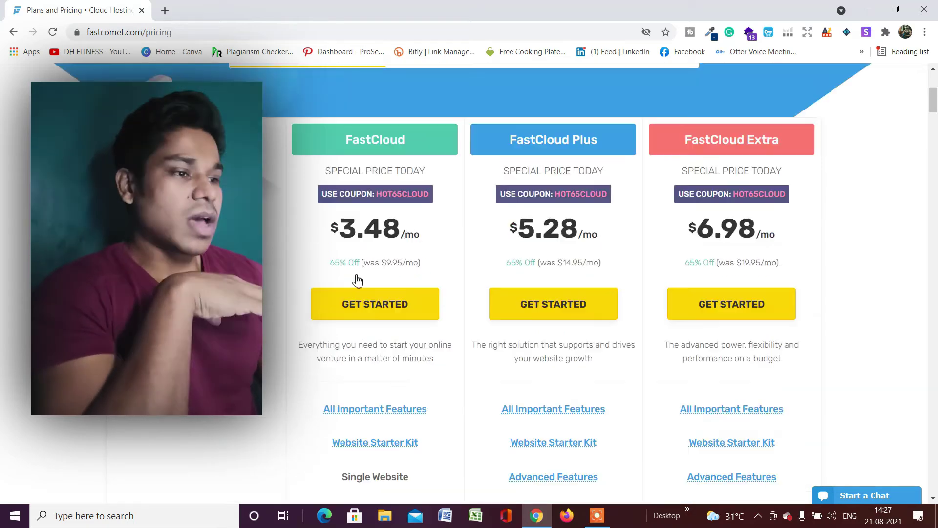
scroll(551, 310, "down", 4)
scroll(556, 302, "down", 1)
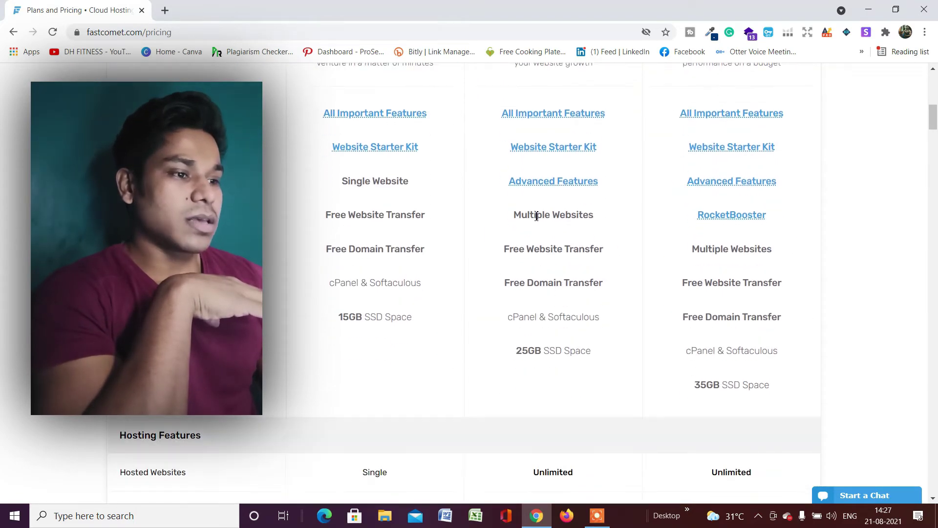
scroll(525, 232, "up", 1)
scroll(532, 225, "down", 1)
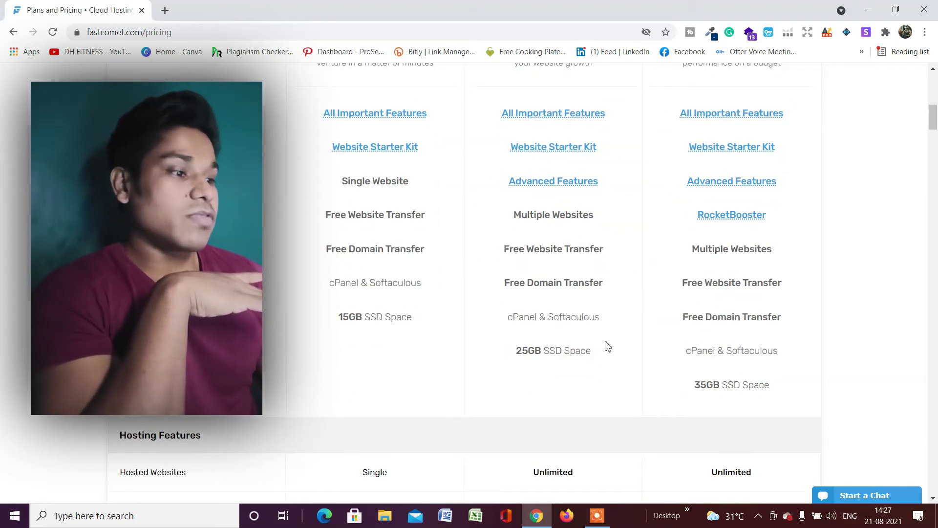
scroll(723, 272, "up", 2)
scroll(733, 318, "down", 2)
scroll(743, 318, "down", 1)
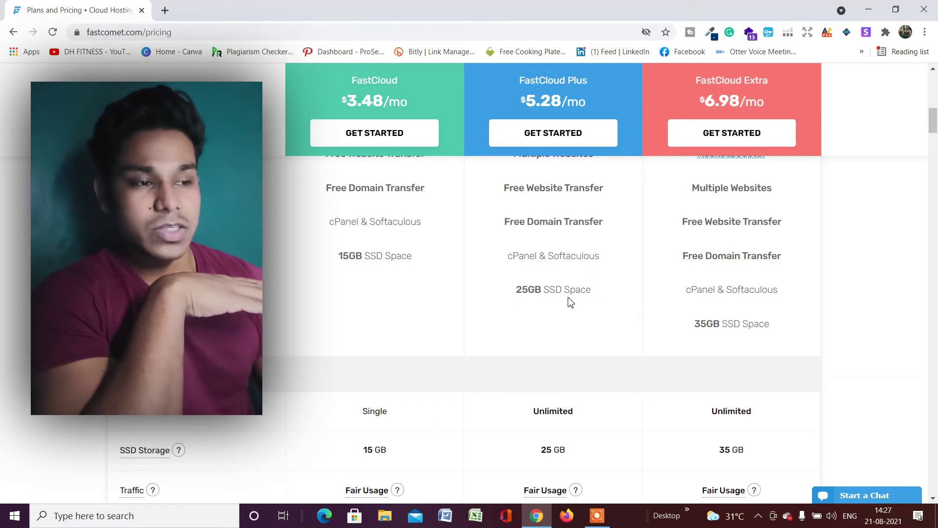
Return to the FastCloud plan and start its order with GET STARTED
scroll(489, 286, "up", 6)
scroll(490, 286, "down", 2)
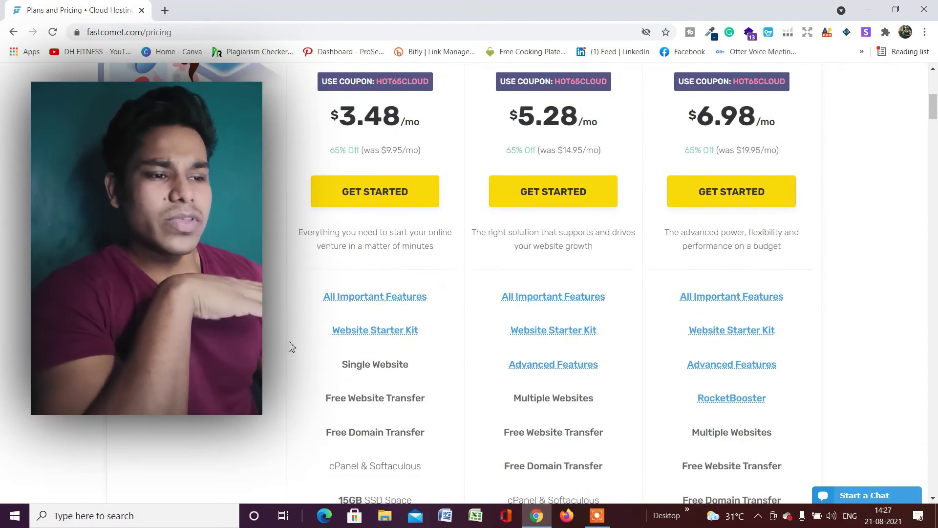
scroll(368, 226, "down", 8)
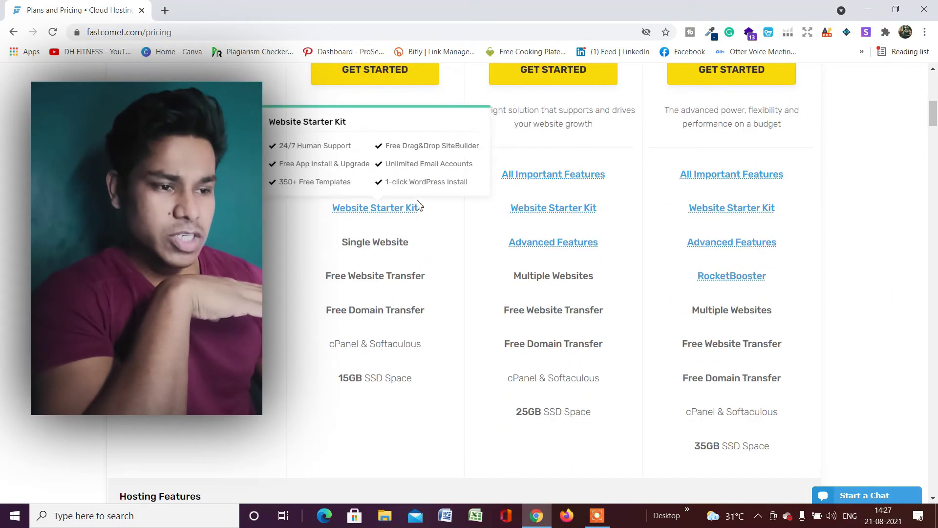
scroll(303, 207, "up", 1)
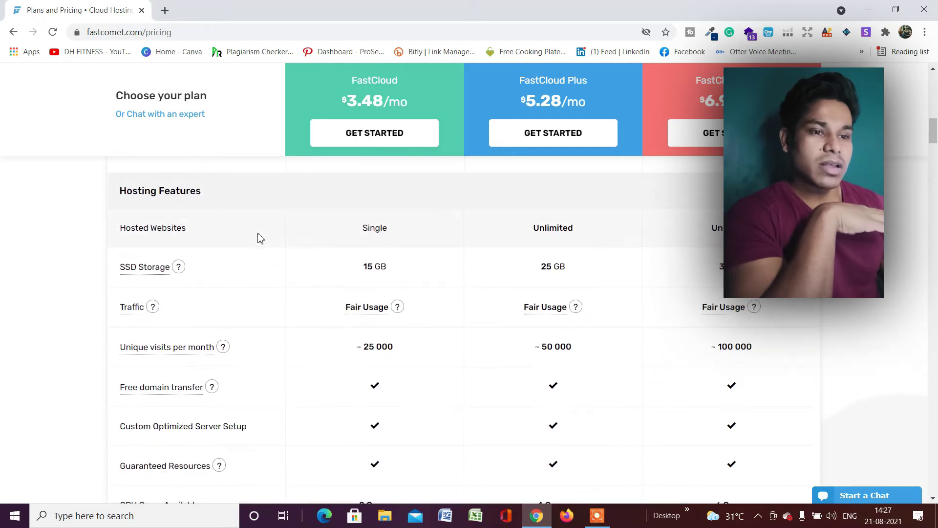
scroll(350, 294, "up", 2)
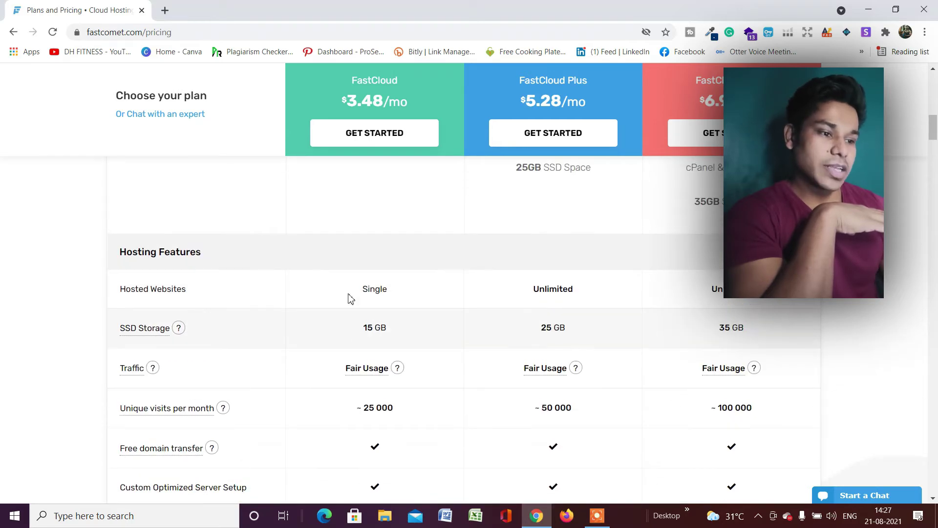
scroll(486, 314, "down", 6)
scroll(486, 315, "down", 7)
scroll(436, 310, "up", 15)
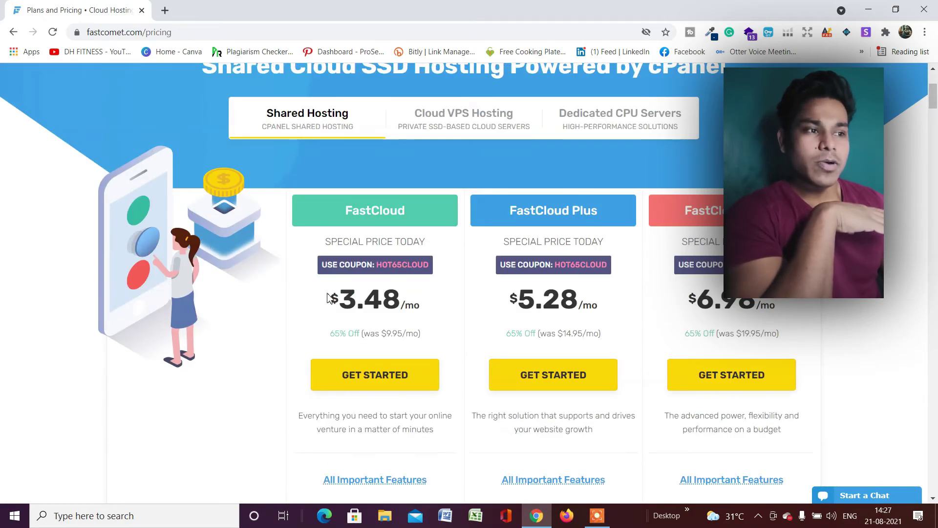
scroll(289, 281, "down", 3)
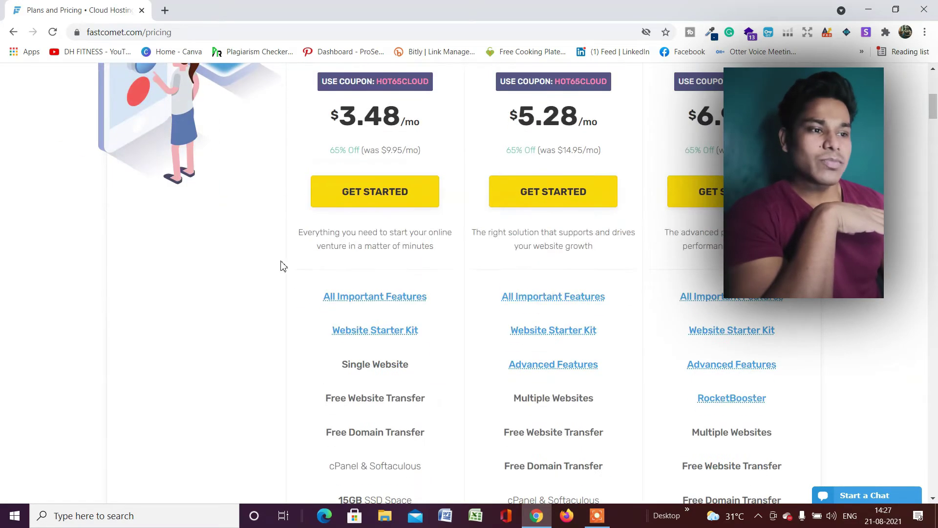
left_click(351, 201)
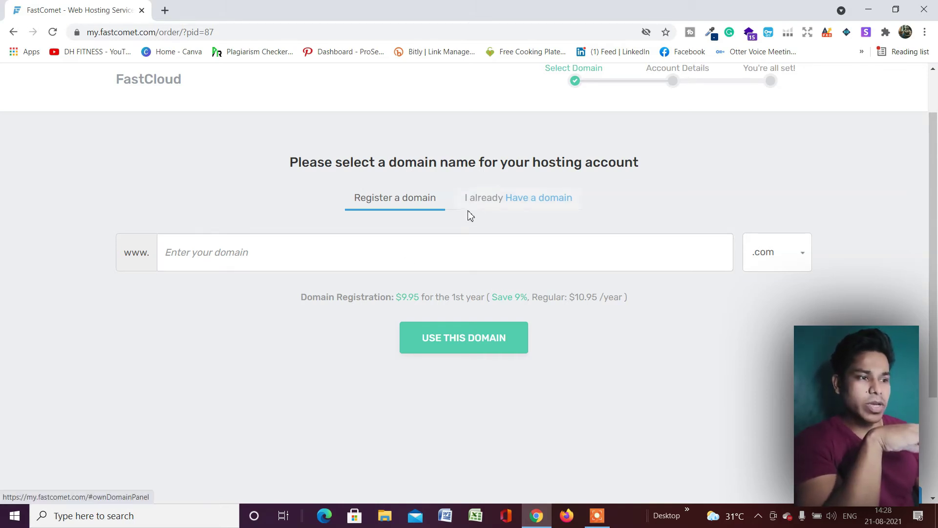
Enter portfoliowebsite with the .com extension and submit it, finding it unavailable
left_click(396, 254)
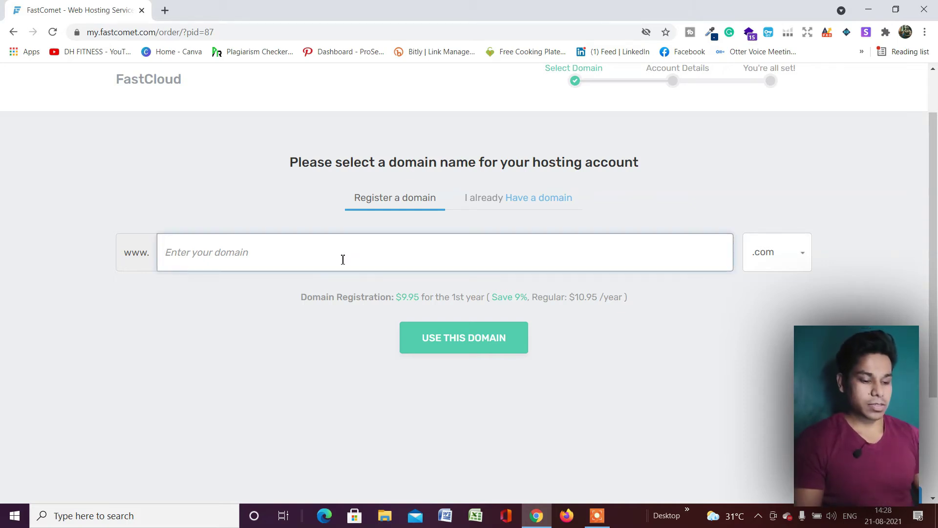
type("portfoliowebsite")
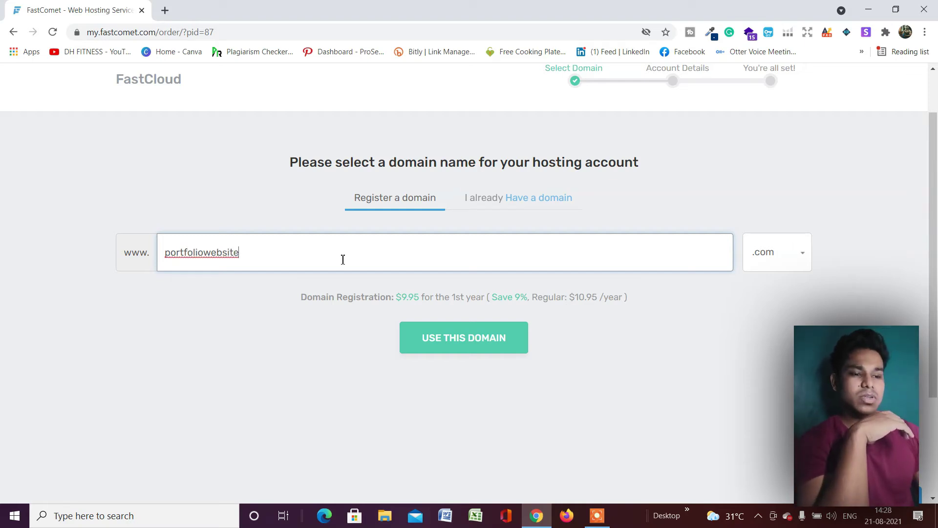
left_click(801, 259)
scroll(440, 330, "down", 3)
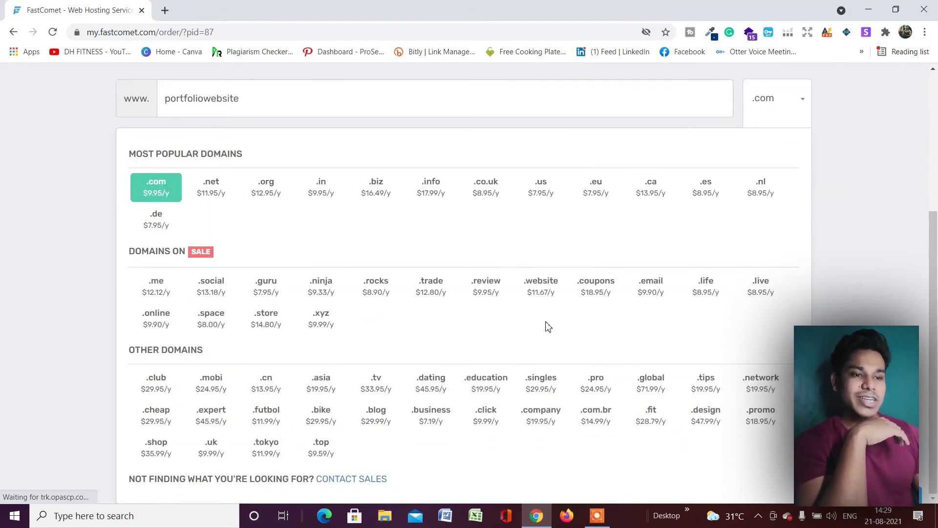
scroll(315, 308, "up", 2)
scroll(337, 319, "down", 2)
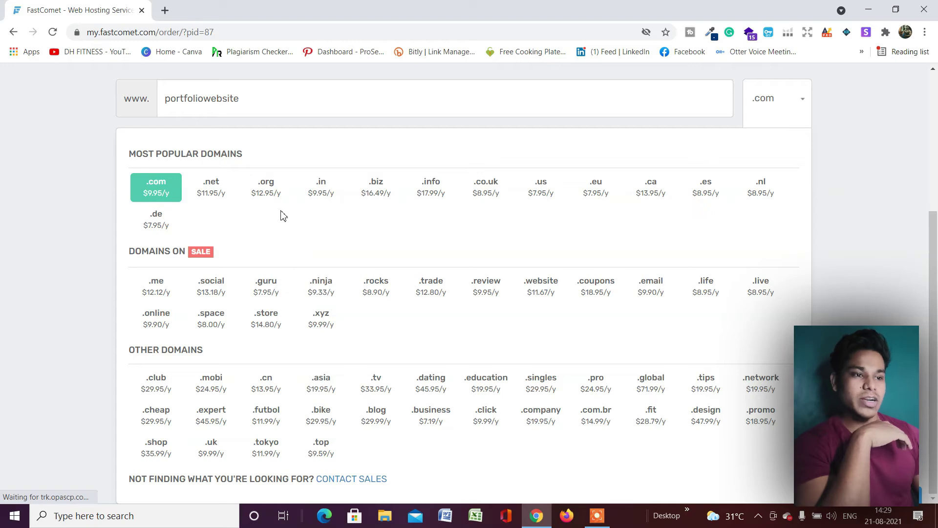
left_click(75, 121)
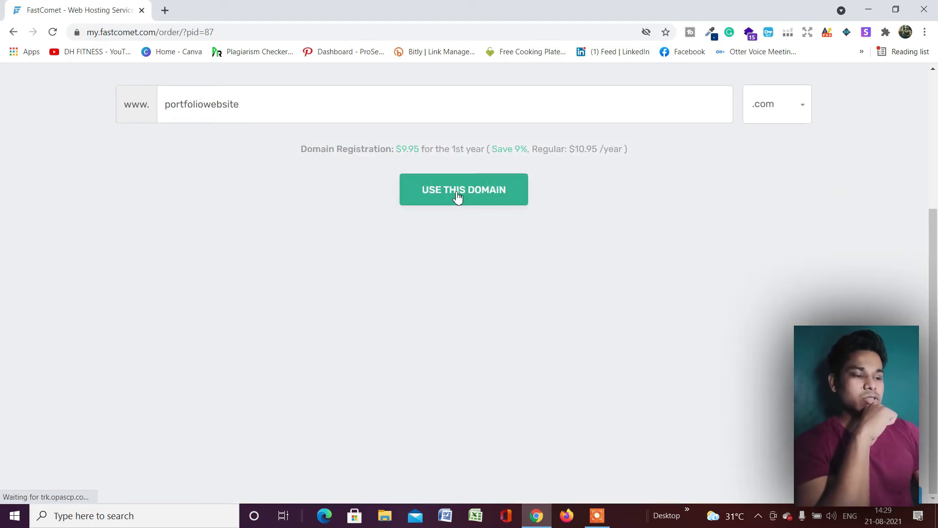
left_click(457, 197)
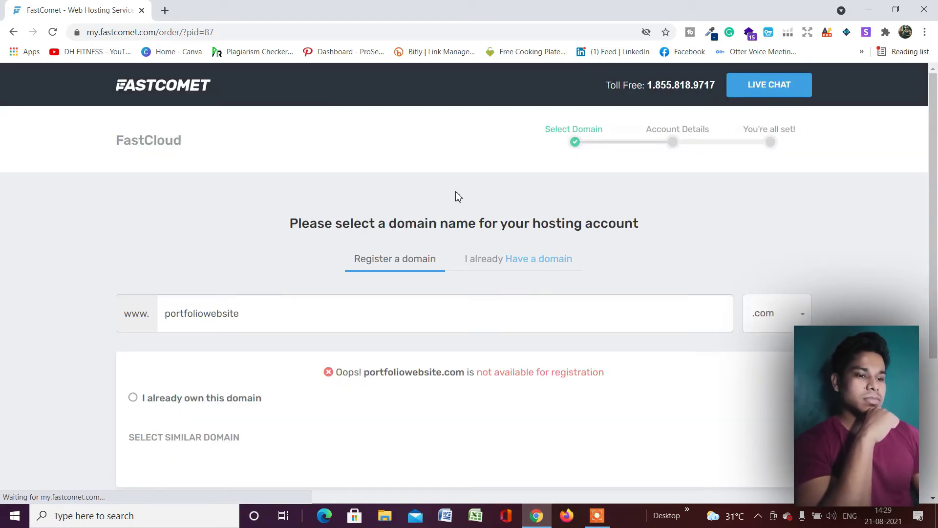
Change the extension to .in and submit portfoliowebsite.in with USE THIS DOMAIN
scroll(457, 197, "down", 4)
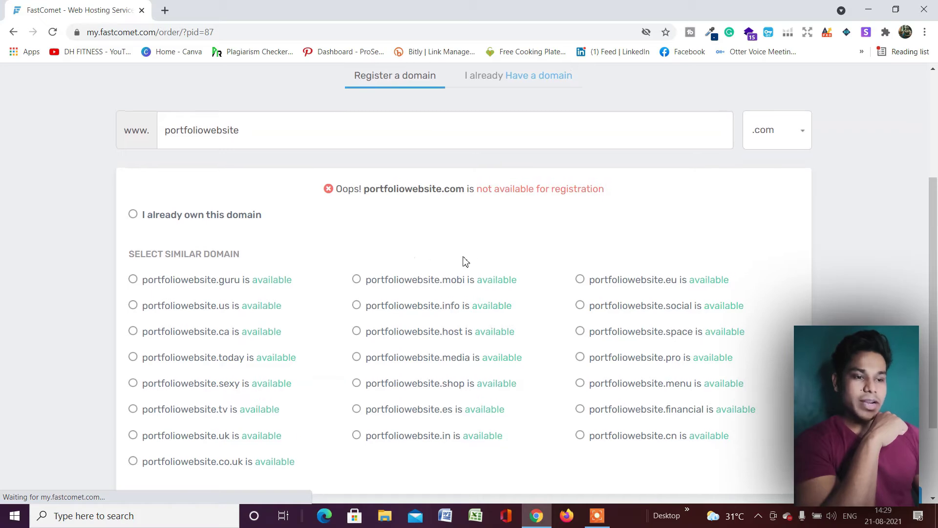
scroll(257, 257, "down", 2)
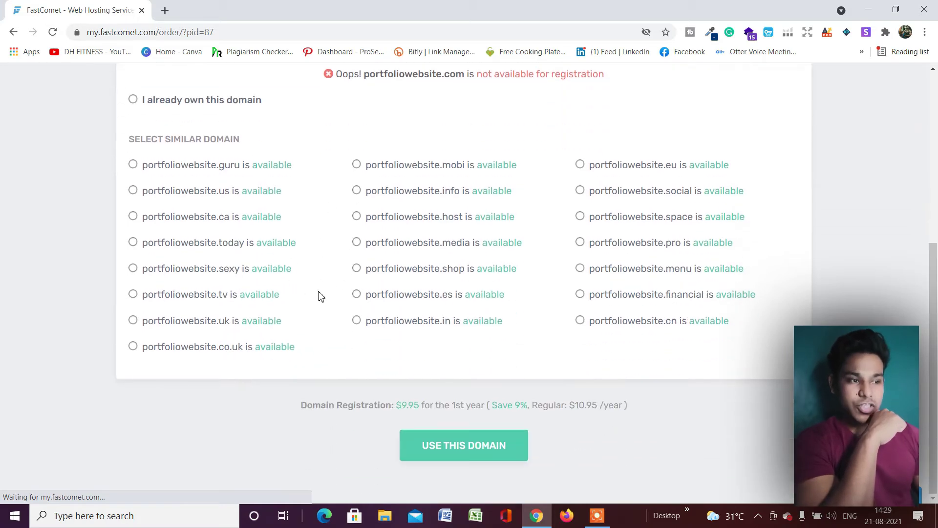
scroll(319, 295, "up", 1)
scroll(392, 184, "up", 2)
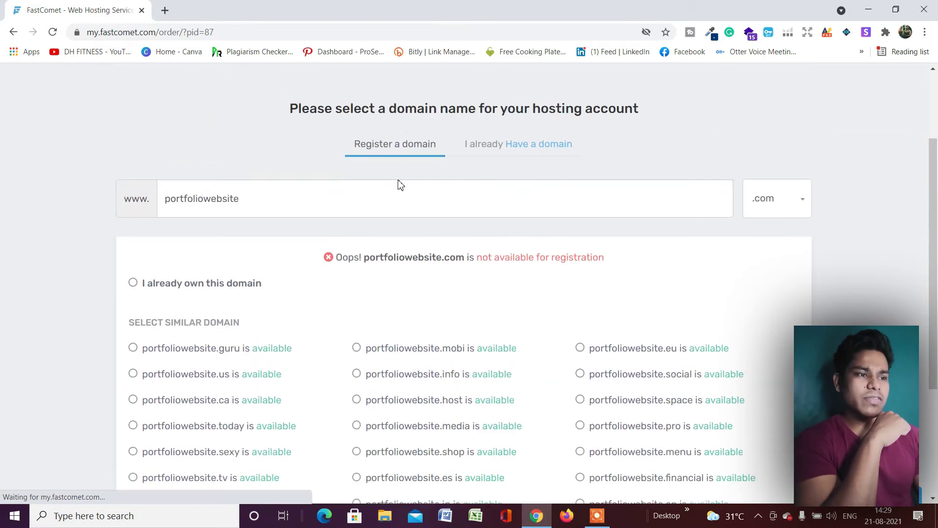
scroll(562, 211, "down", 1)
left_click(766, 144)
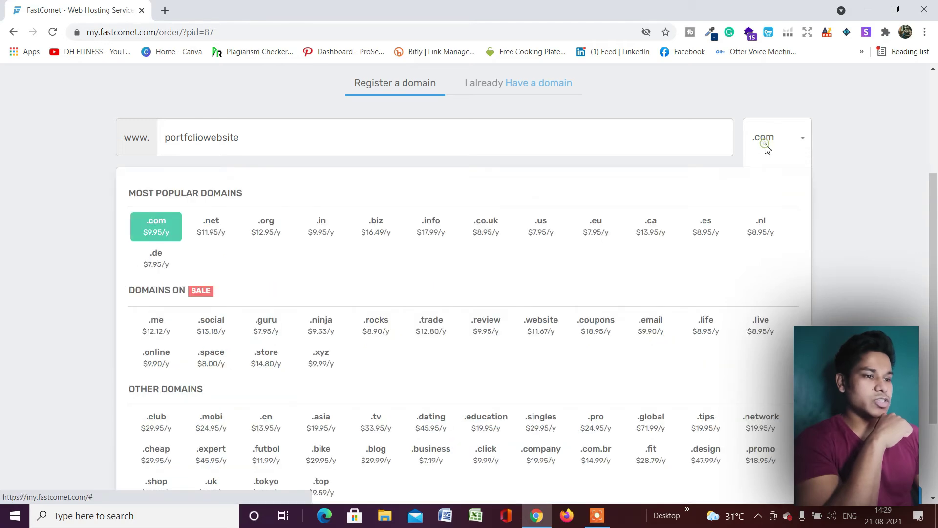
left_click(322, 236)
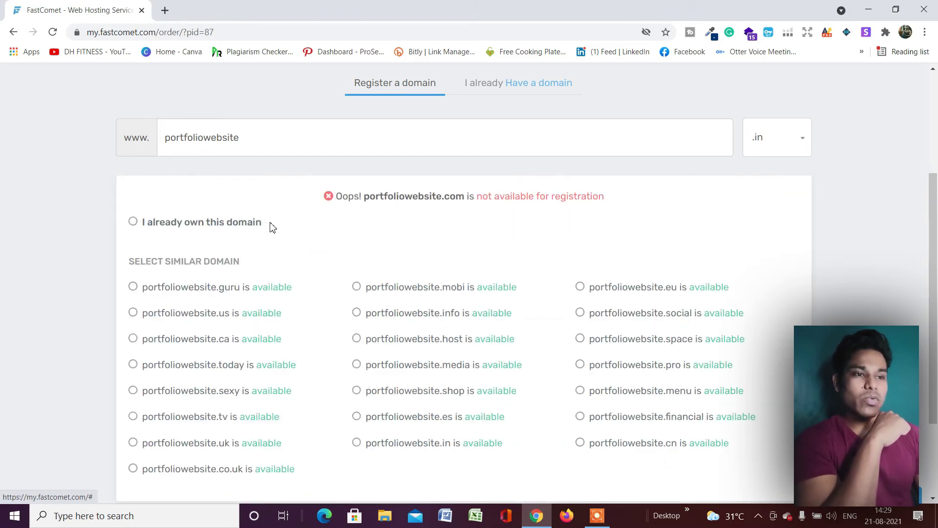
scroll(582, 215, "down", 3)
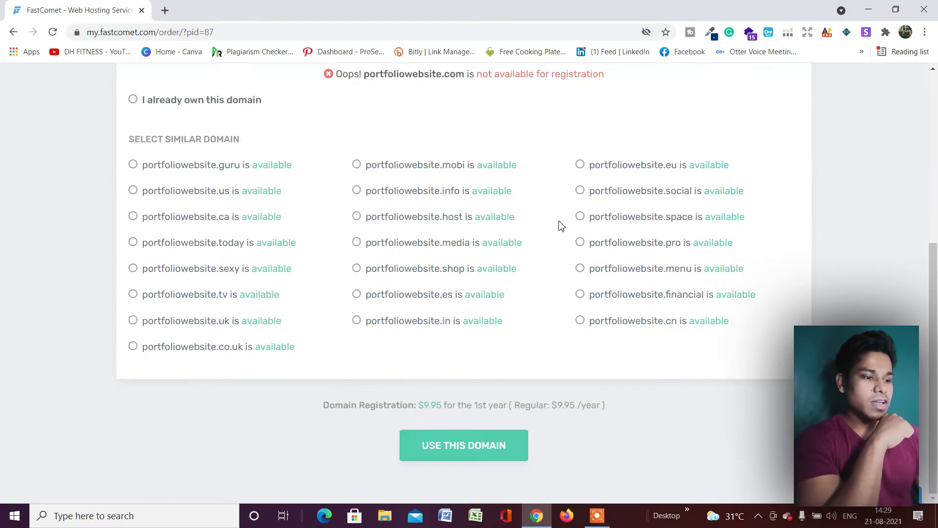
left_click(441, 444)
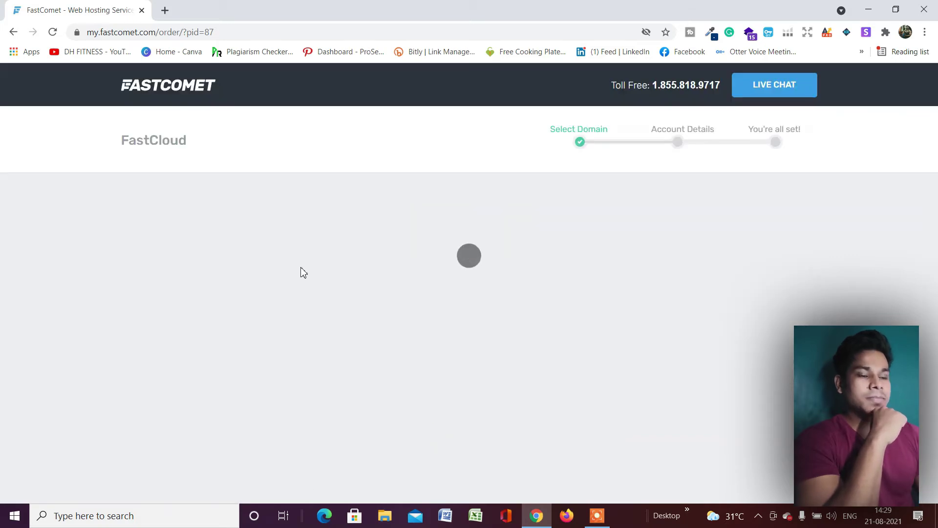
Fill in the customer's first name, last name, e-mail address and master password
scroll(113, 275, "down", 6)
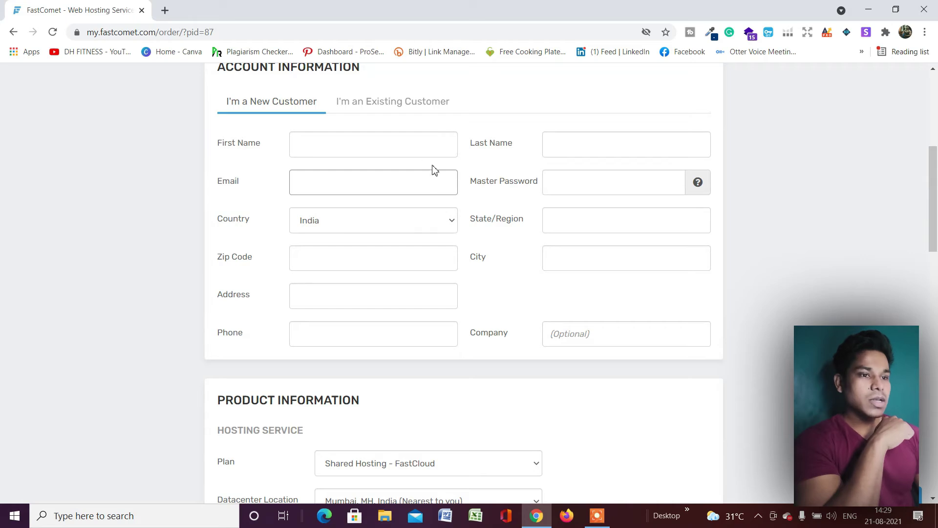
left_click(405, 146)
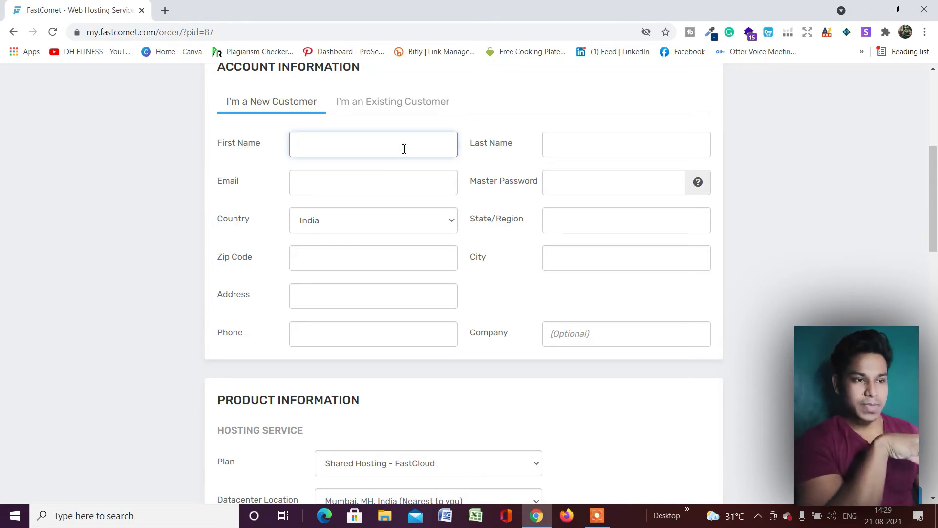
key("Tab")
type("hussain")
key("Tab")
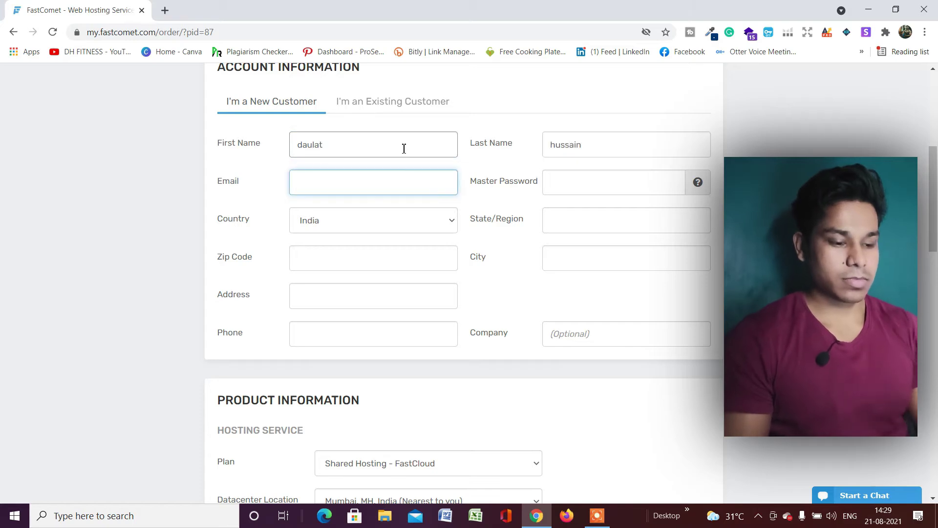
key("Tab")
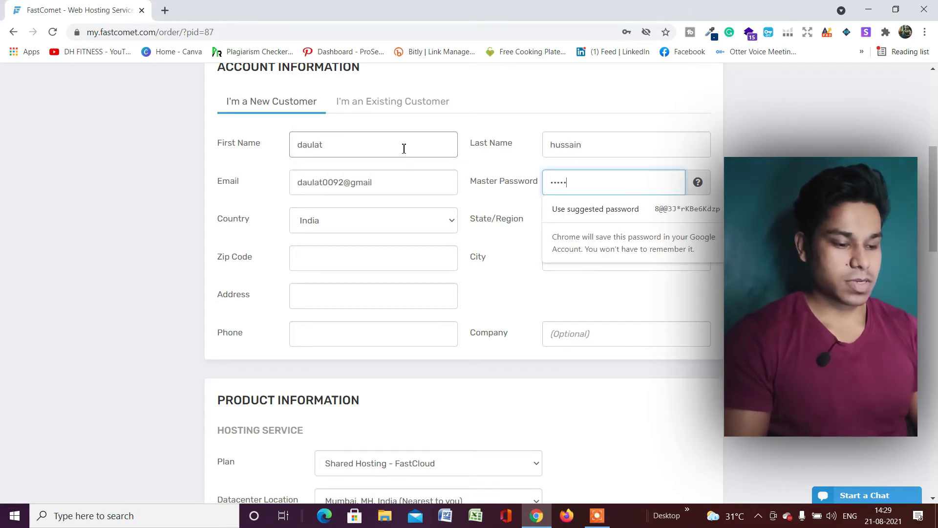
type("••••")
key("Tab")
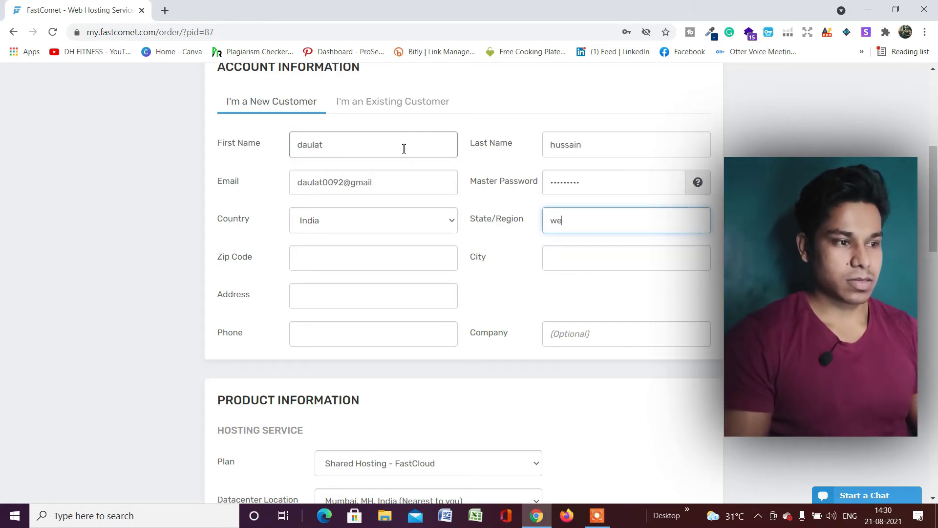
Fill in the customer's zip code, city, address and phone number, then scroll down the form
key("Tab")
type("7")
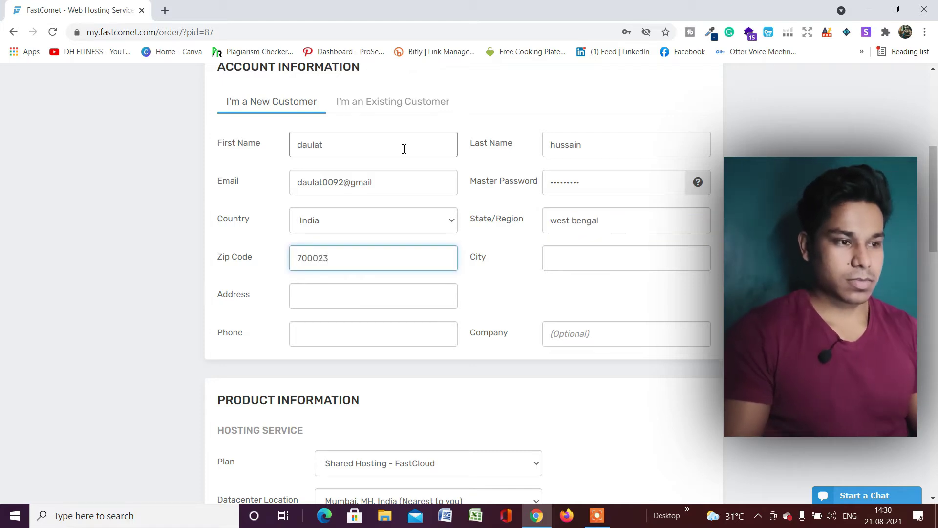
key("Tab")
type("kilkata")
key("Tab")
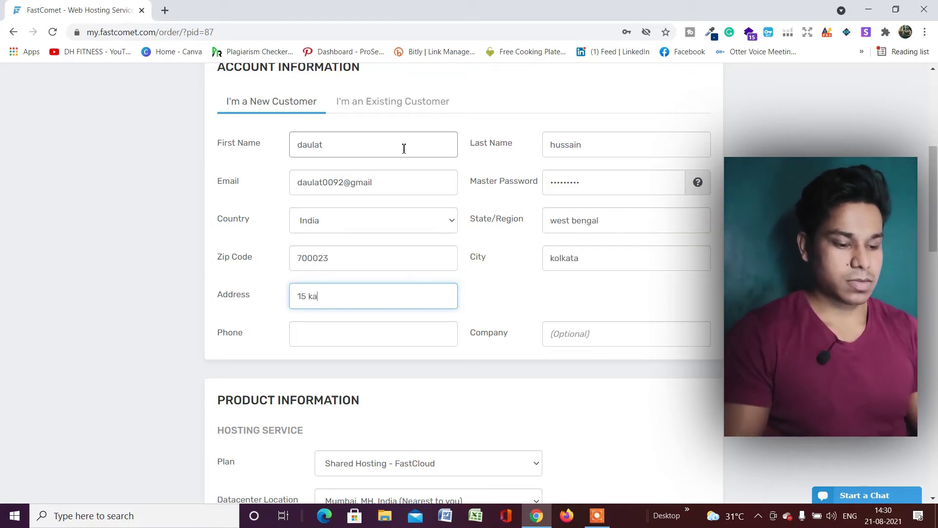
key("Tab")
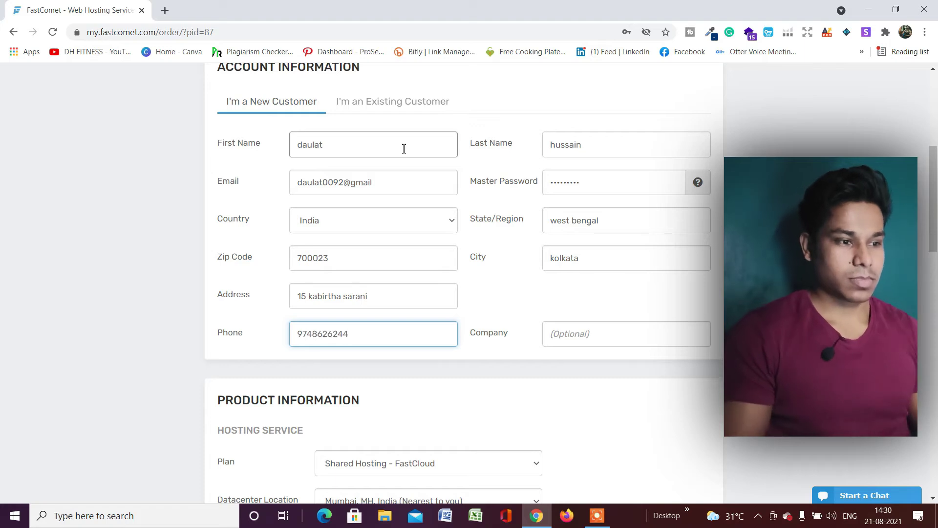
scroll(478, 180, "down", 1)
scroll(478, 186, "down", 3)
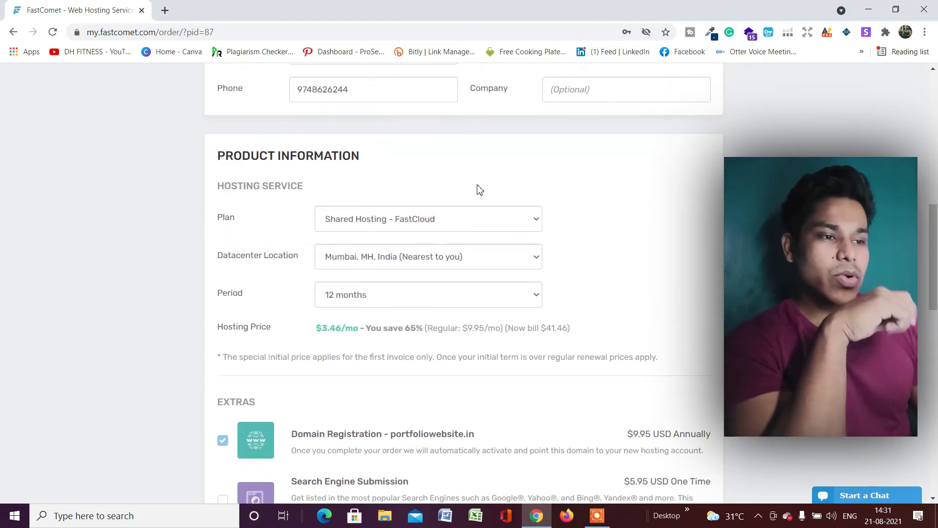
Confirm Shared Hosting - FastCloud and Mumbai, and choose 36 months at $3.45/mo ($124.37 total)
left_click(456, 215)
scroll(464, 222, "down", 1)
left_click(474, 166)
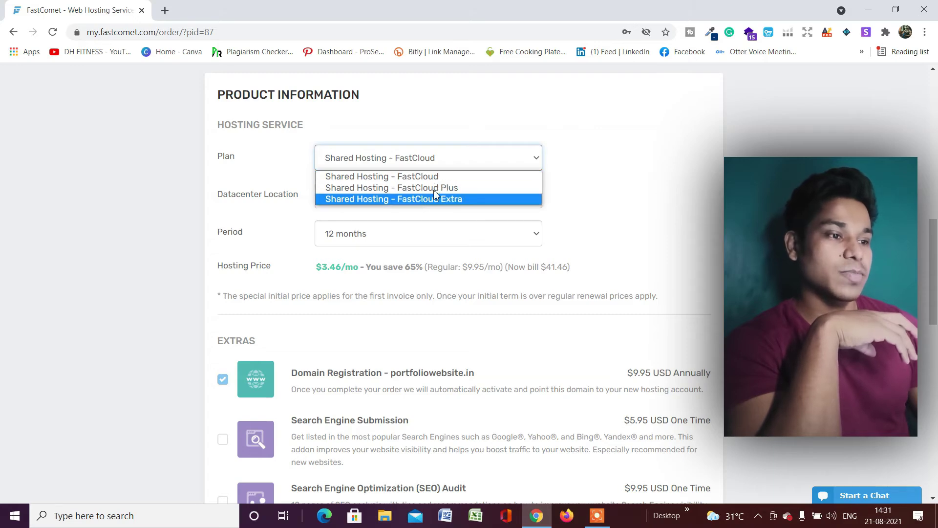
left_click(463, 178)
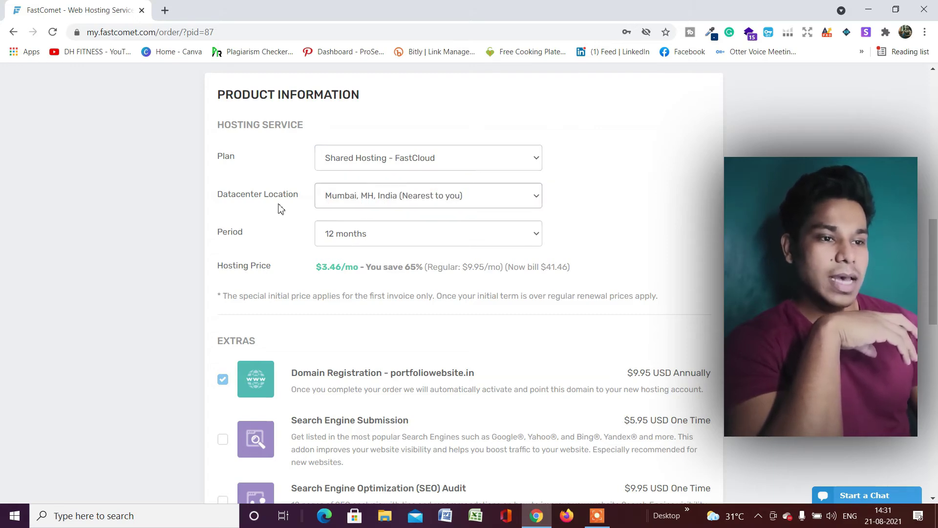
left_click(386, 203)
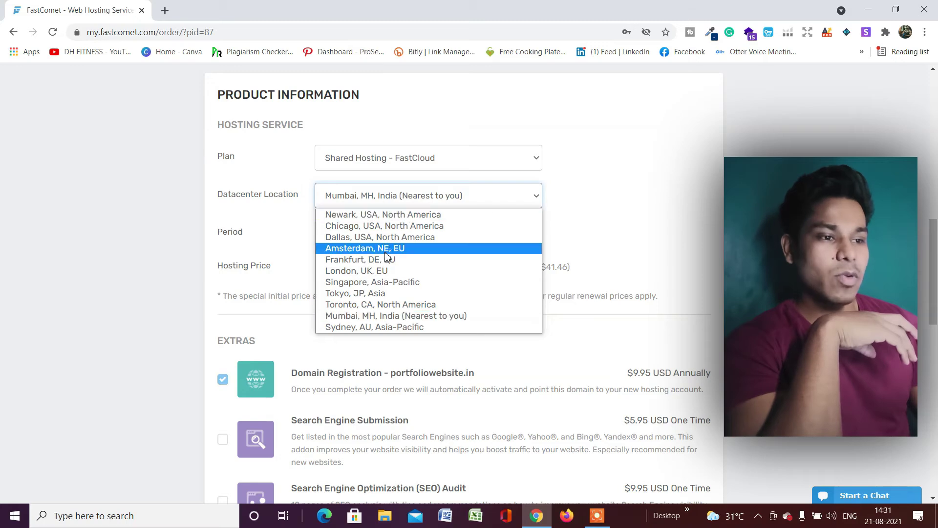
left_click(426, 316)
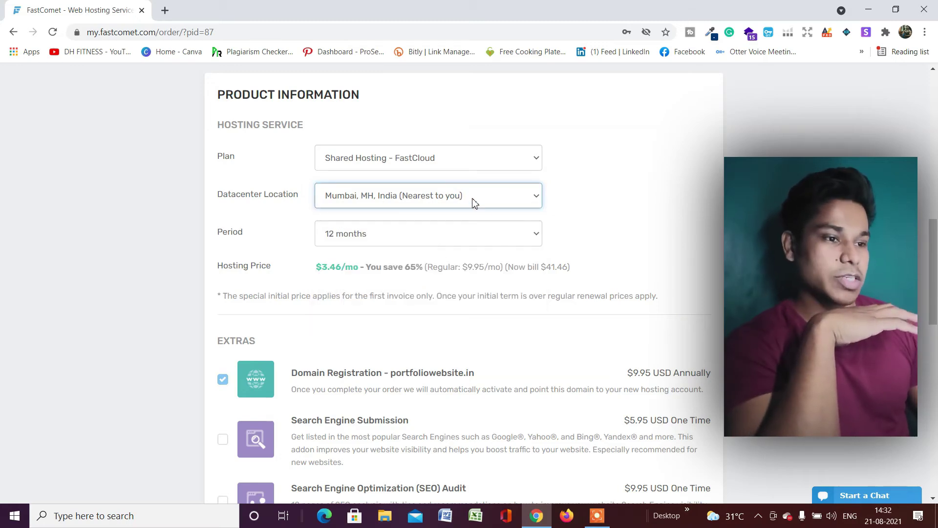
left_click(486, 234)
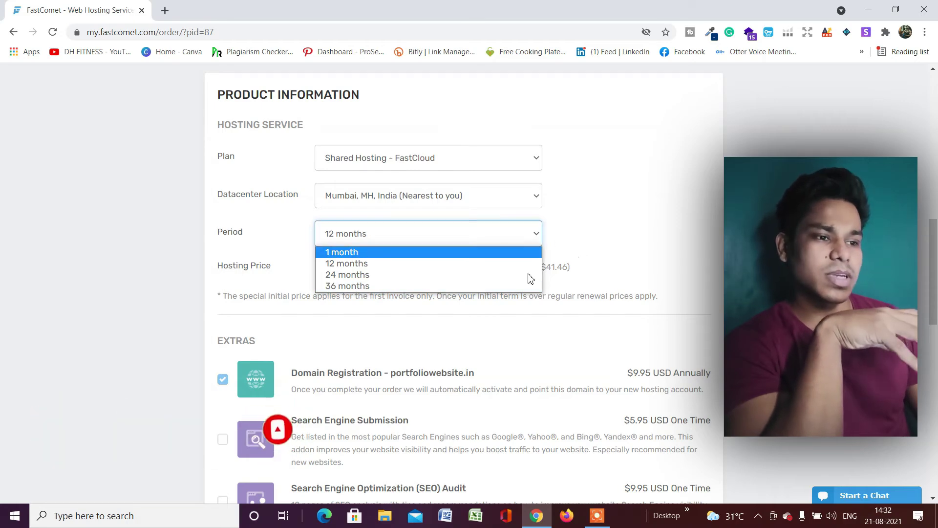
left_click(454, 286)
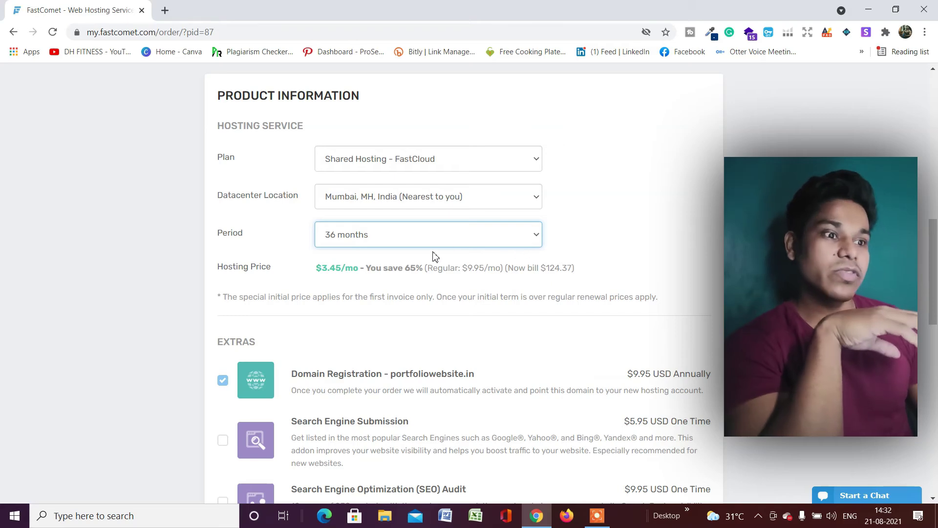
scroll(464, 254, "down", 2)
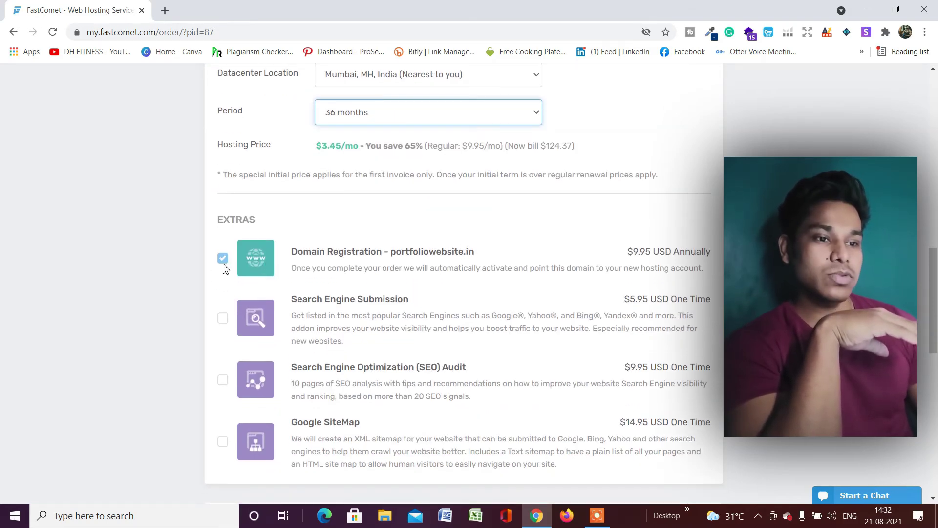
scroll(272, 246, "down", 2)
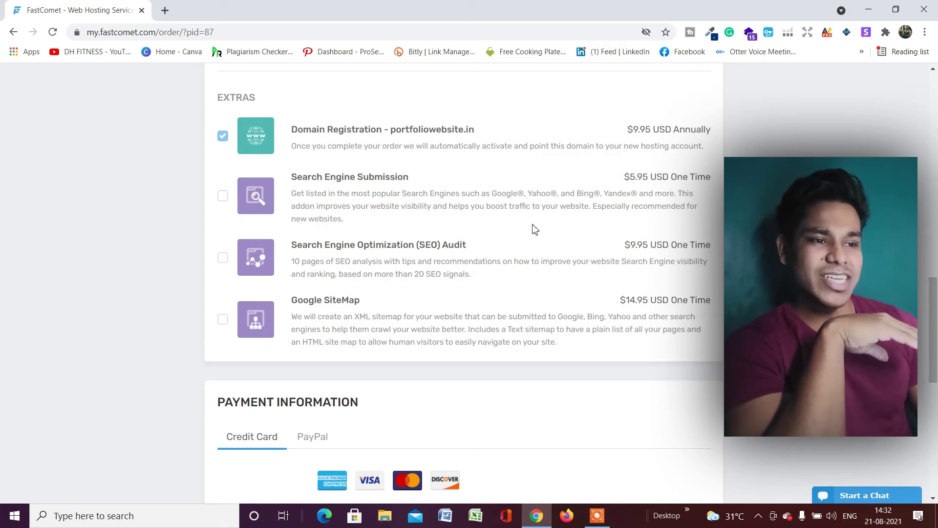
scroll(504, 220, "down", 2)
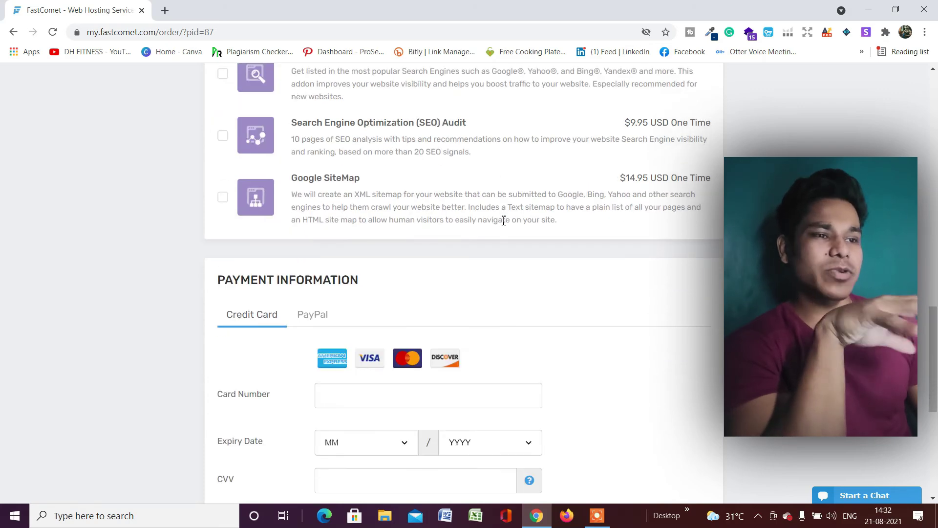
scroll(504, 220, "up", 1)
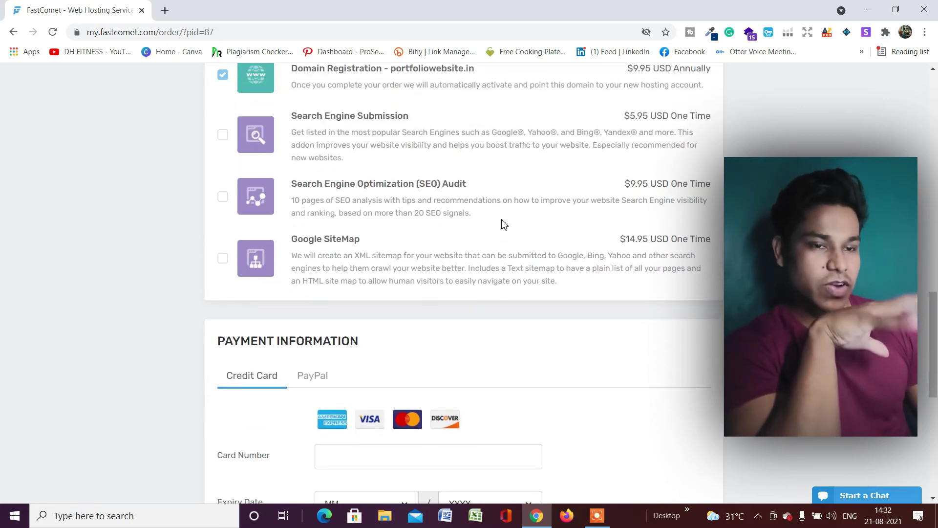
scroll(504, 224, "down", 4)
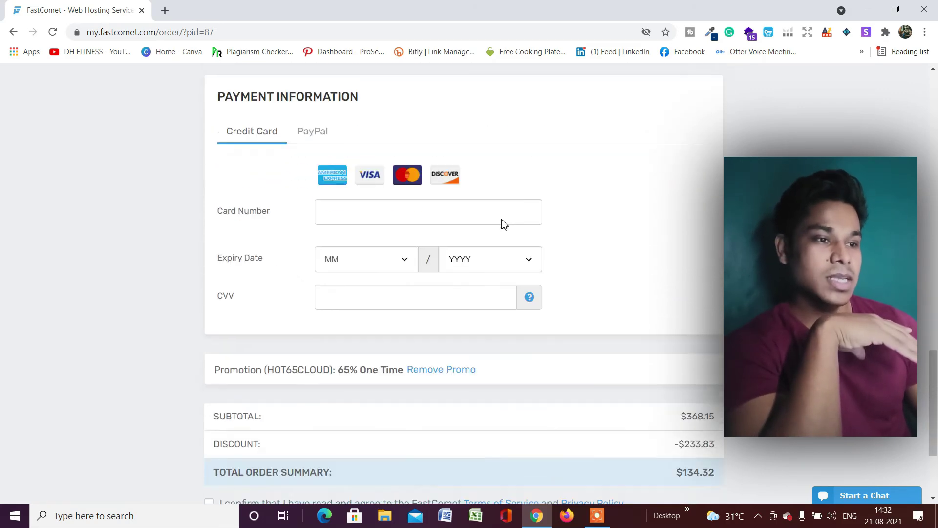
scroll(538, 195, "up", 2)
scroll(538, 195, "down", 1)
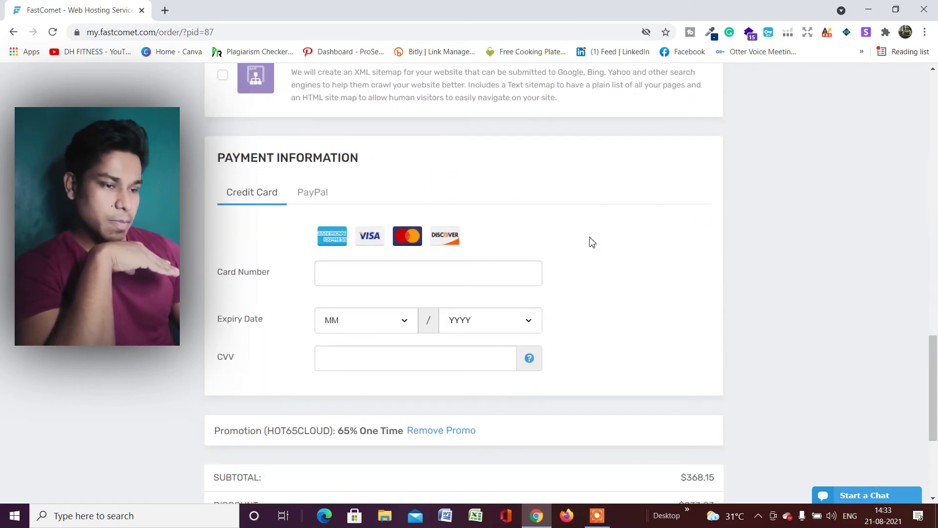
scroll(597, 241, "up", 1)
scroll(394, 329, "down", 2)
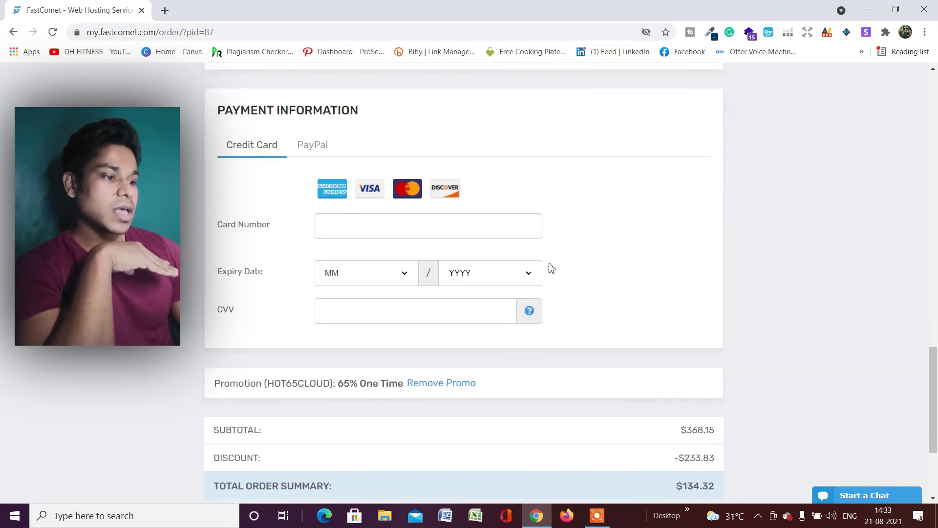
scroll(552, 268, "down", 3)
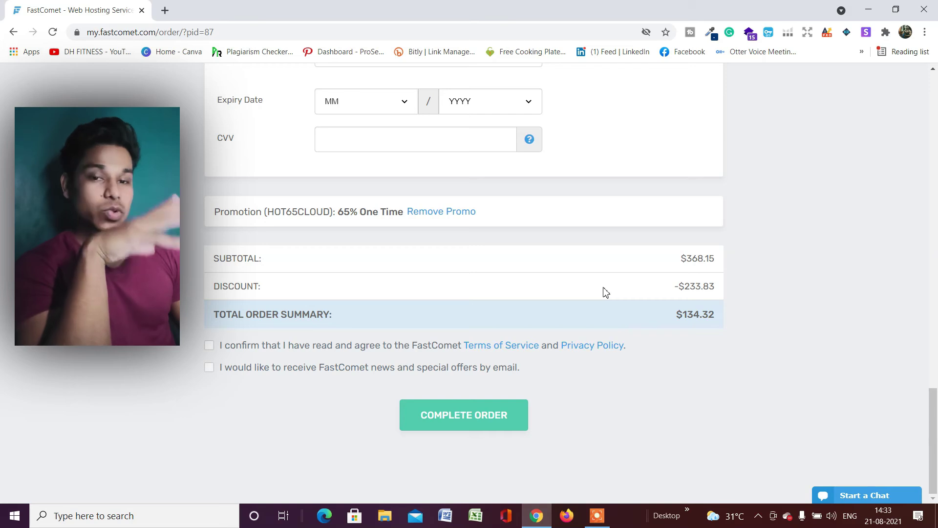
scroll(362, 301, "up", 2)
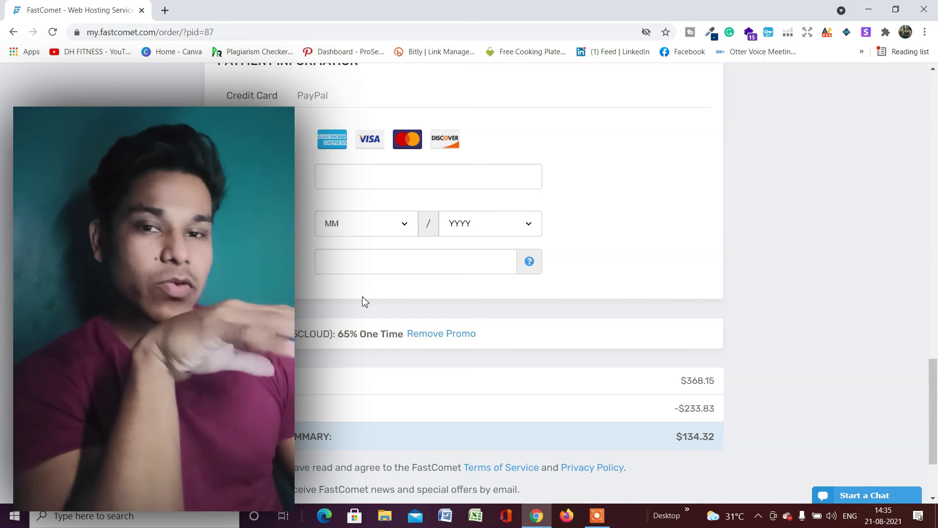
Return to the FastComet homepage via the logo and browse its Hot Summer Sale (coupon HOT15CLOUD)
scroll(363, 300, "up", 15)
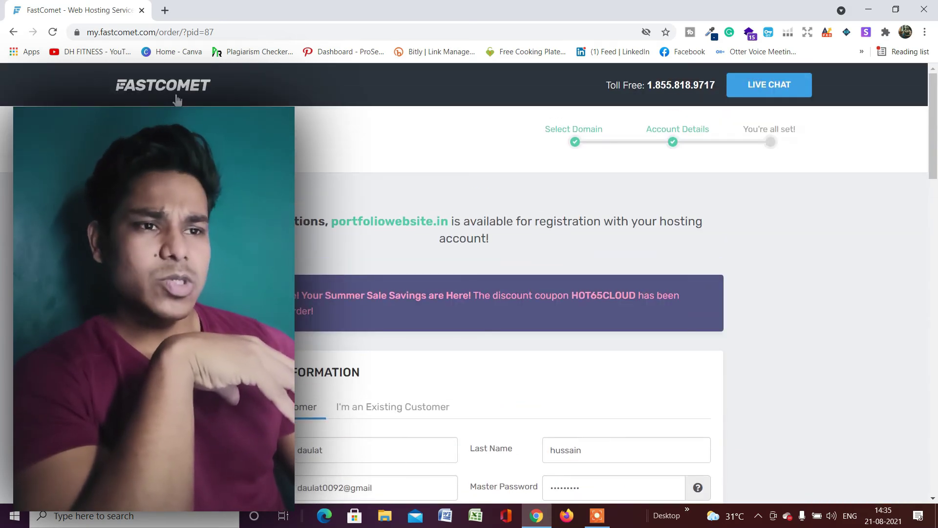
left_click(177, 99)
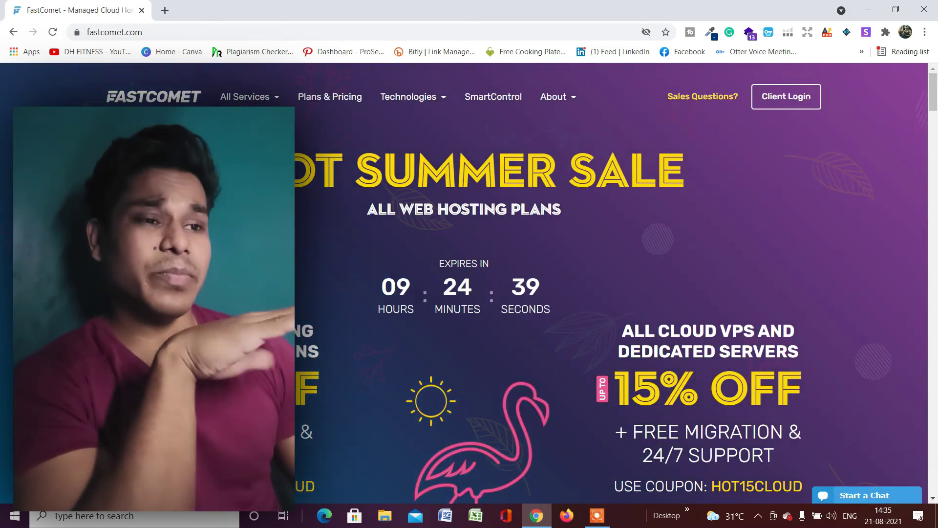
scroll(464, 284, "down", 1)
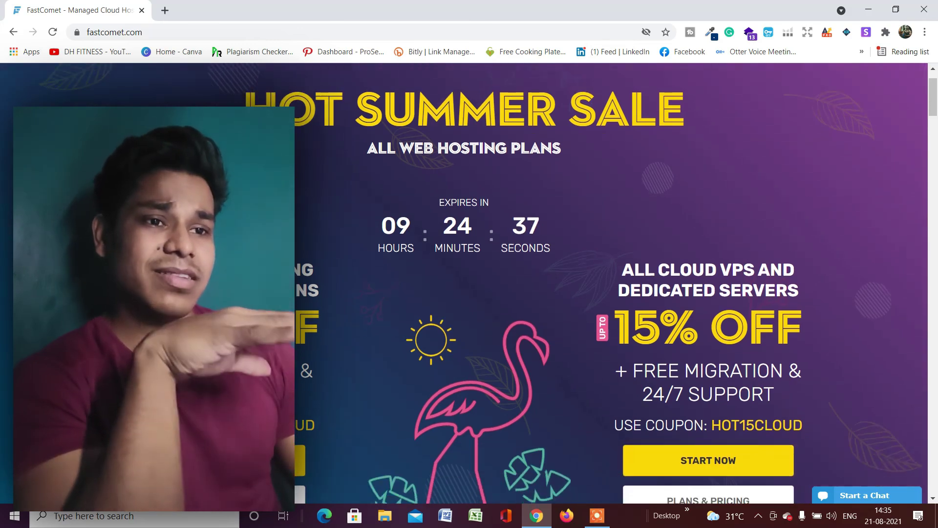
scroll(464, 283, "up", 1)
scroll(611, 283, "down", 5)
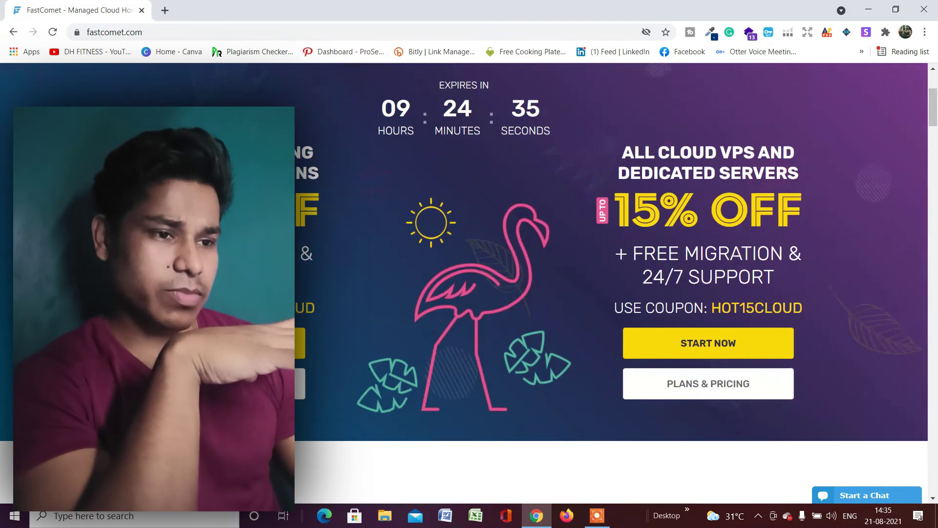
scroll(611, 284, "down", 6)
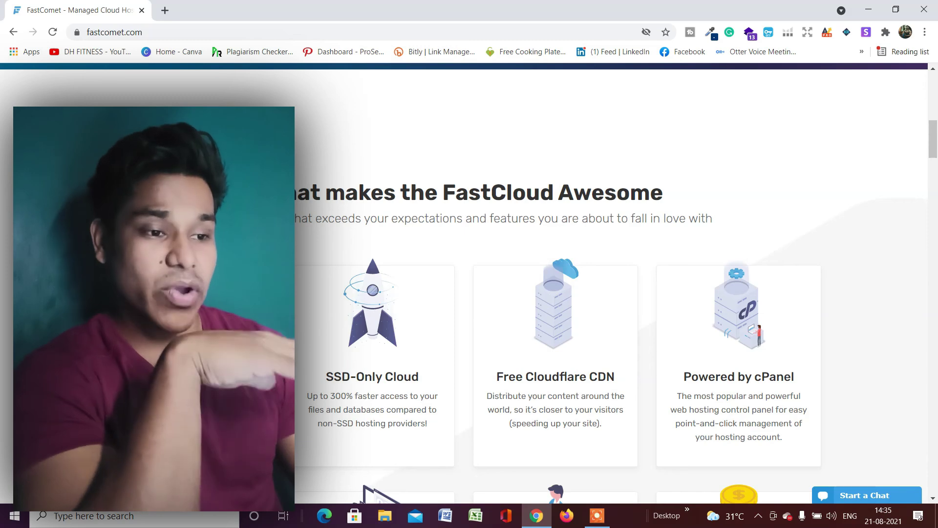
scroll(611, 284, "up", 10)
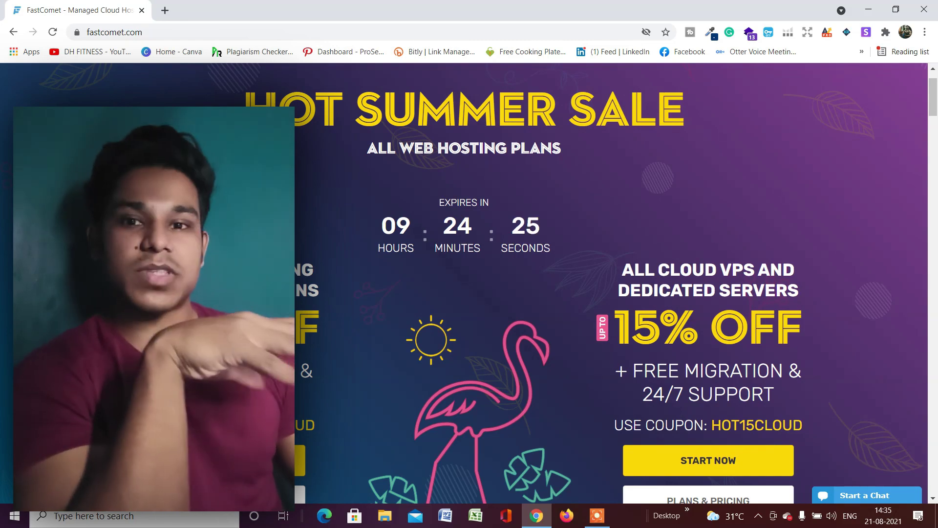
scroll(309, 266, "down", 10)
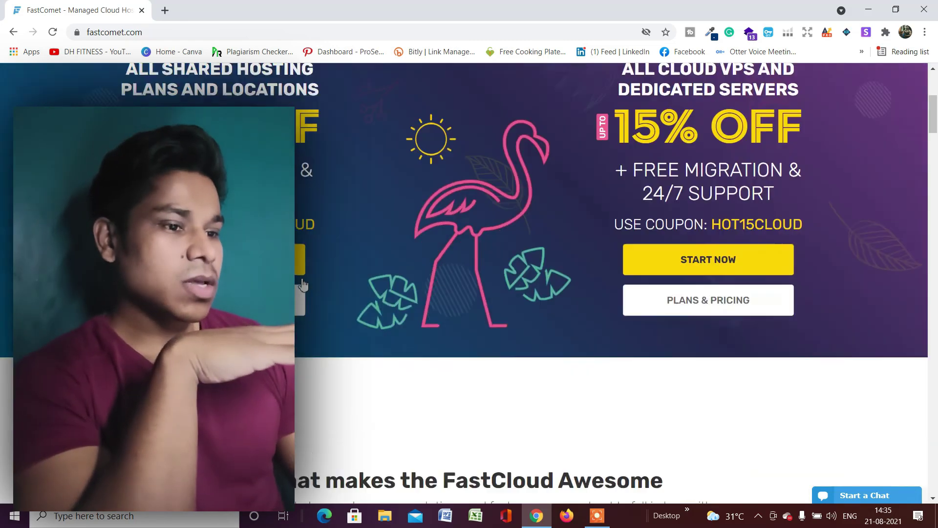
scroll(311, 265, "up", 10)
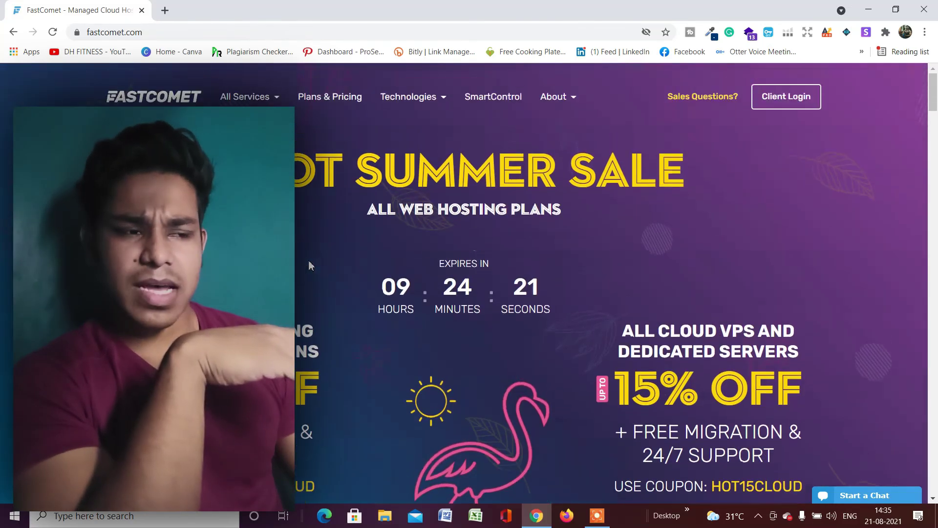